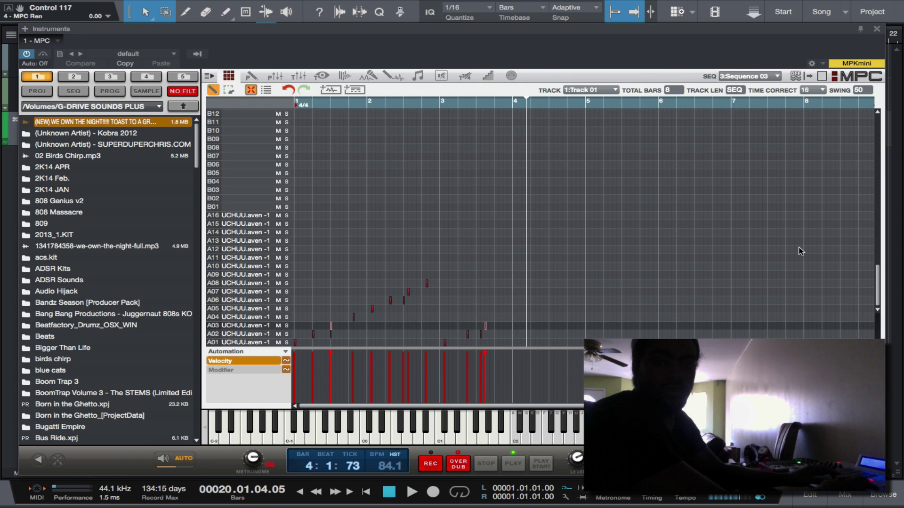
- Return to the sequence start, delete all notes from bar 3 onward, and play back the remaining pattern
{"action": "key", "text": "Home"}
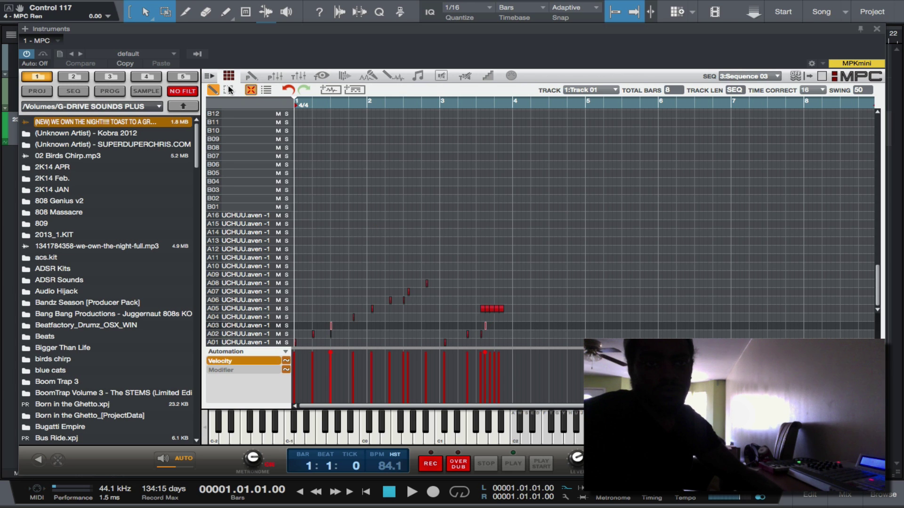
{"action": "left_click_drag", "start_coordinate": [521, 302], "coordinate": [442, 349]}
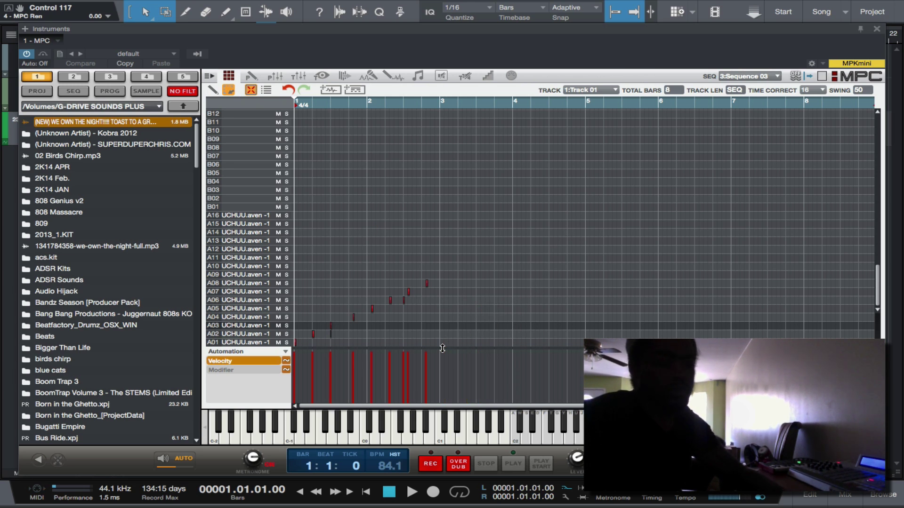
{"action": "key", "text": "space"}
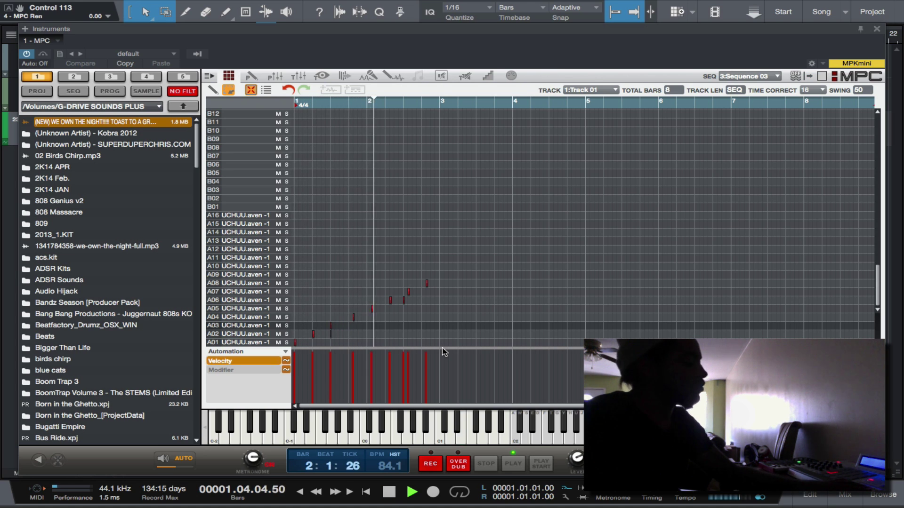
{"action": "key", "text": "space"}
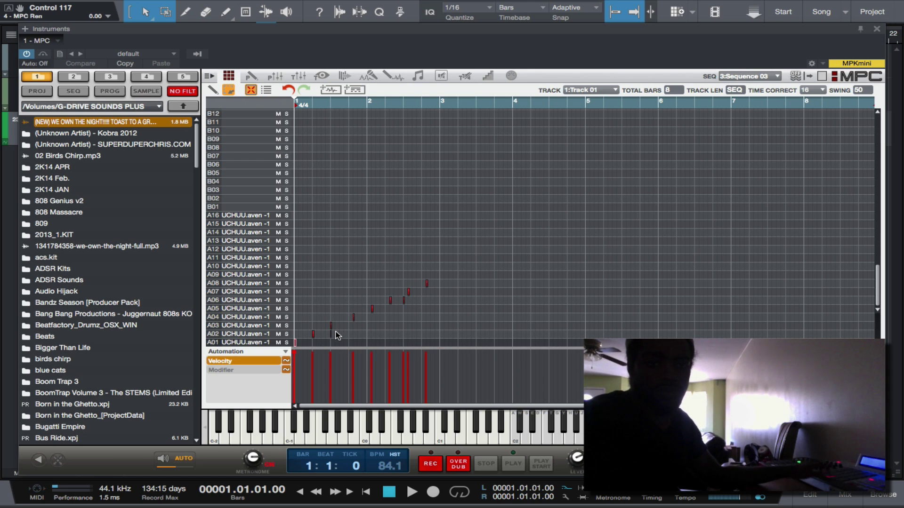
- Move the A03 note on beat 3 of bar 1 one sixteenth later and play back the timing
{"action": "left_click", "coordinate": [336, 333]}
{"action": "left_click", "coordinate": [336, 333]}
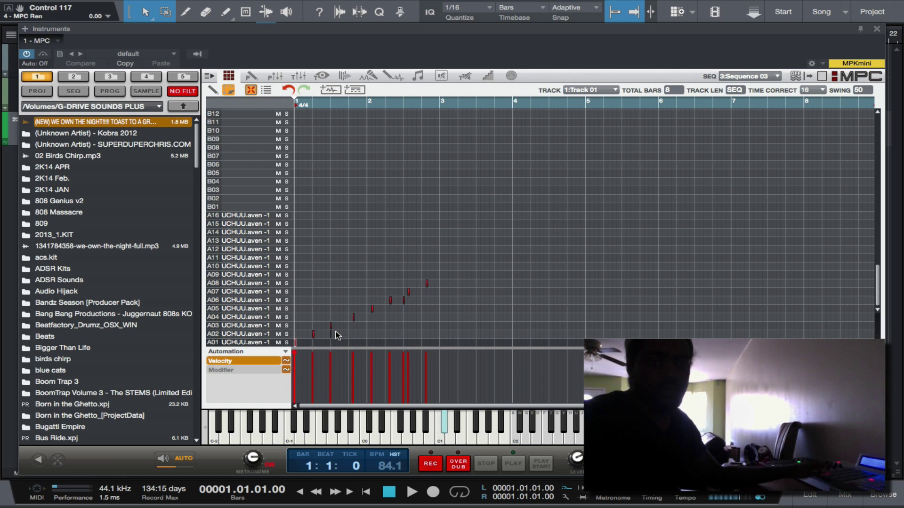
{"action": "left_click", "coordinate": [336, 331]}
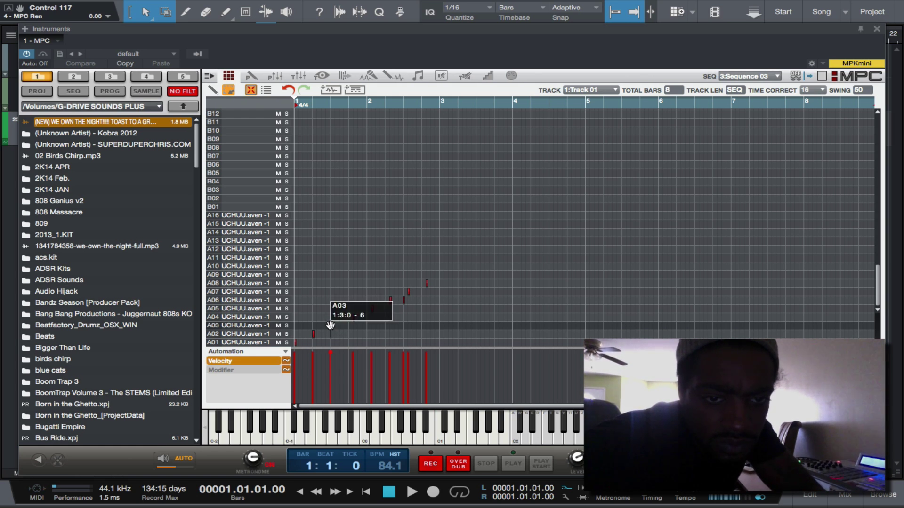
{"action": "left_click_drag", "start_coordinate": [333, 326], "coordinate": [336, 325]}
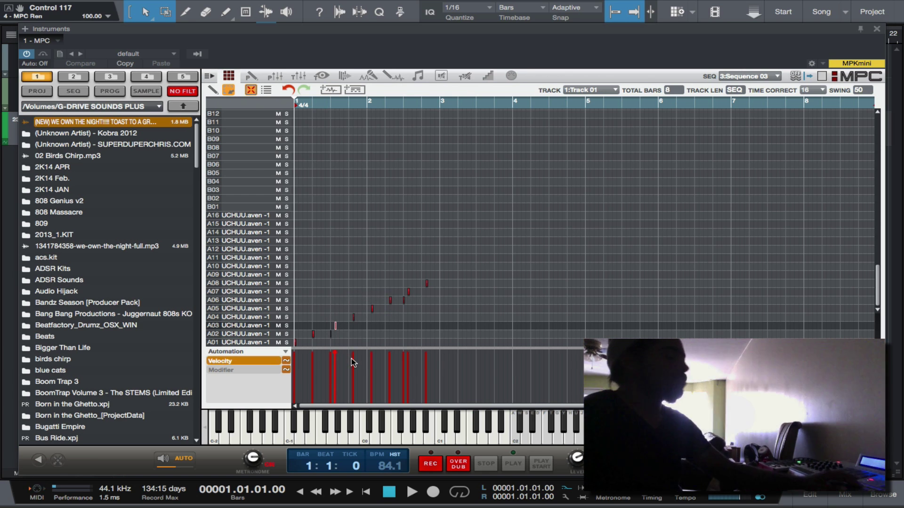
{"action": "key", "text": "space"}
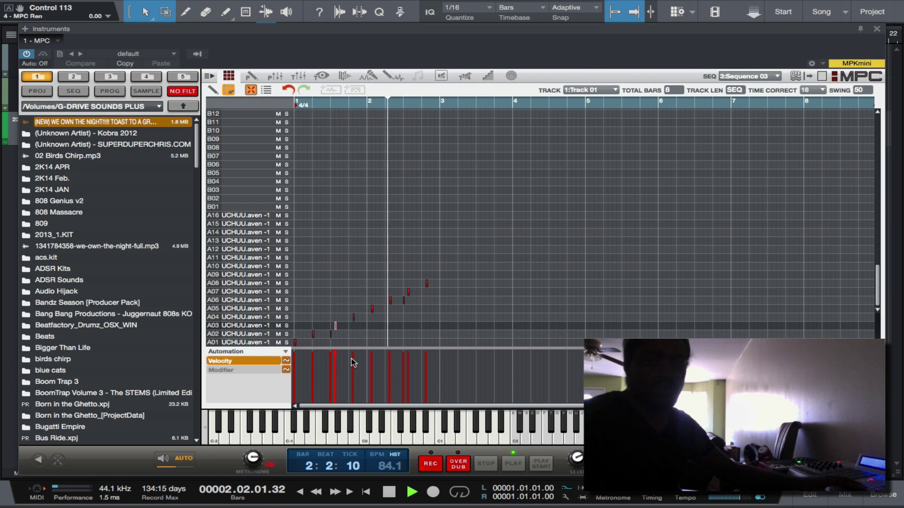
{"action": "key", "text": "space"}
{"action": "key", "text": "space"}
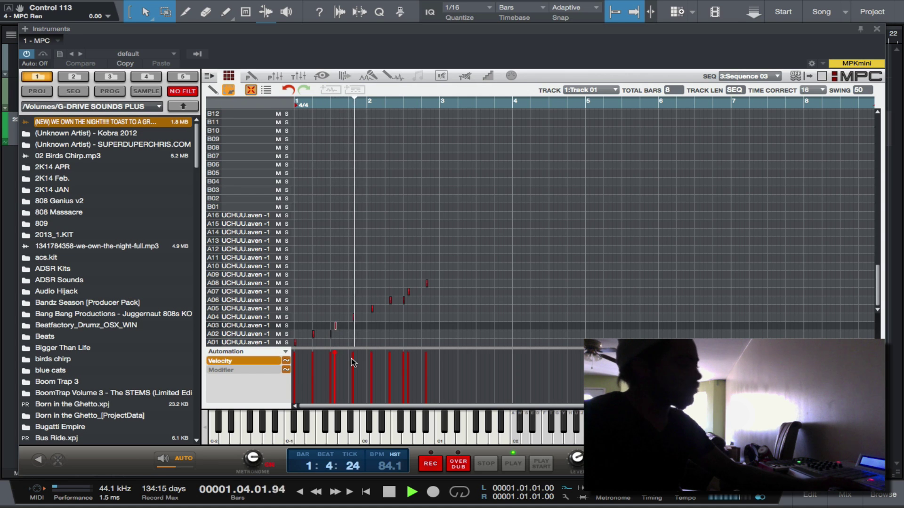
{"action": "key", "text": "space"}
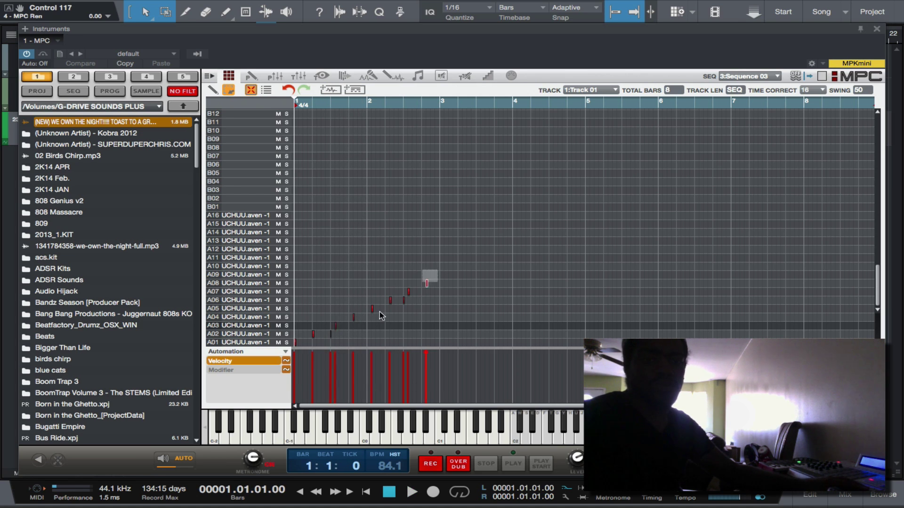
- Clear all notes from Sequence 03 and record a new two-bar chop pattern on pads A01 to A08
{"action": "key", "text": "super+a"}
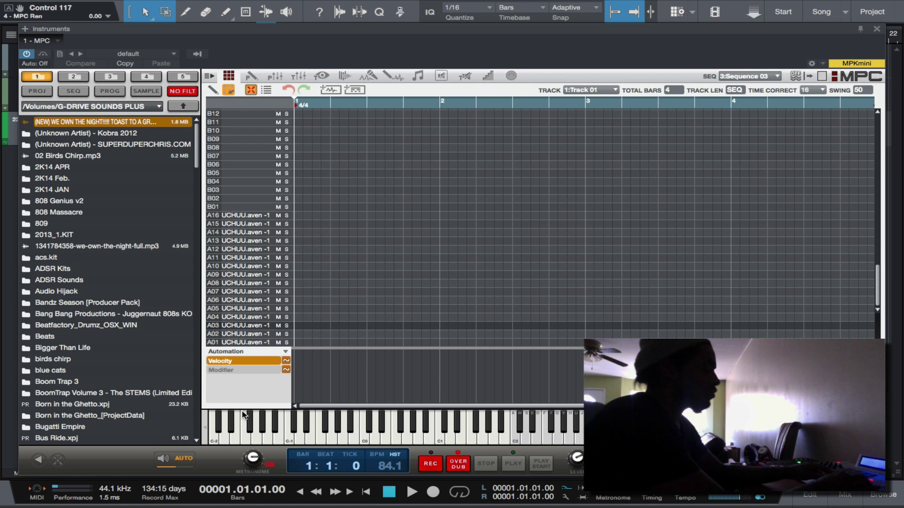
{"action": "key", "text": "space"}
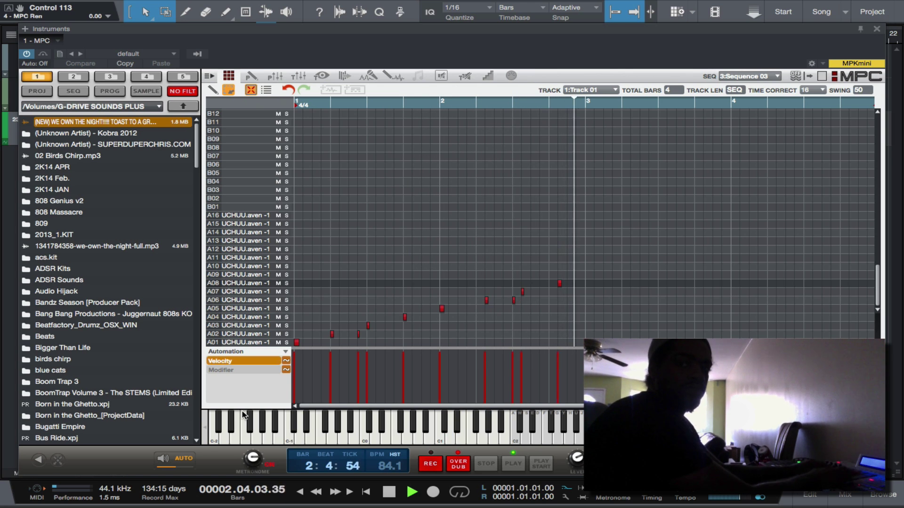
{"action": "key", "text": "space"}
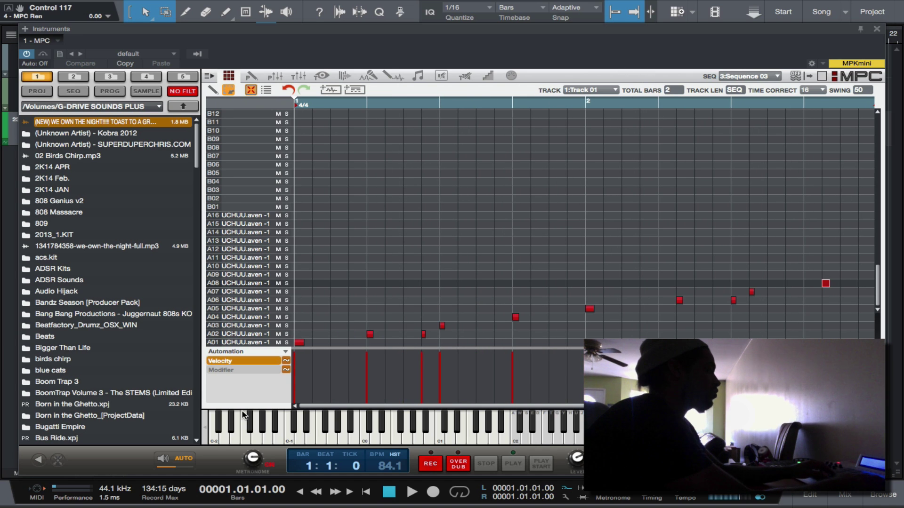
- During playback, move both A06 notes and the A07 and A08 notes in bar 2 one sixteenth earlier, and save the project
{"action": "key", "text": "space"}
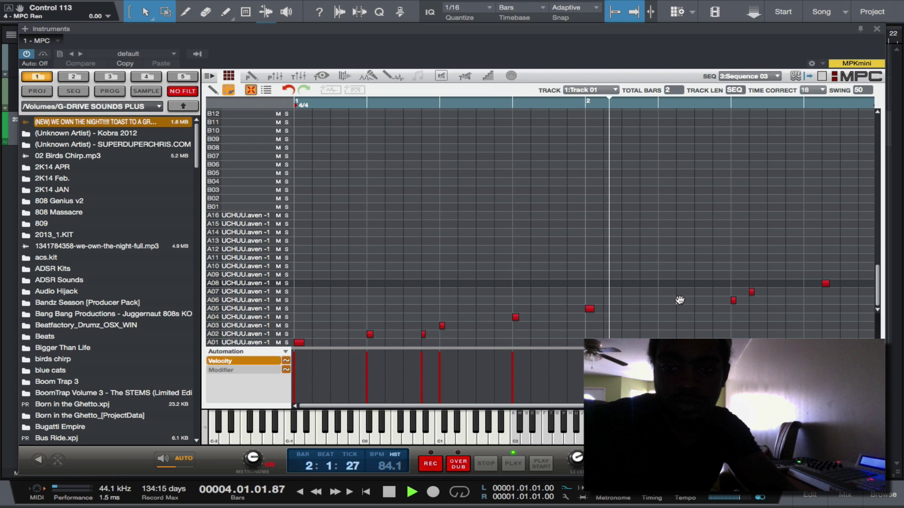
{"action": "left_click_drag", "start_coordinate": [679, 301], "coordinate": [661, 303]}
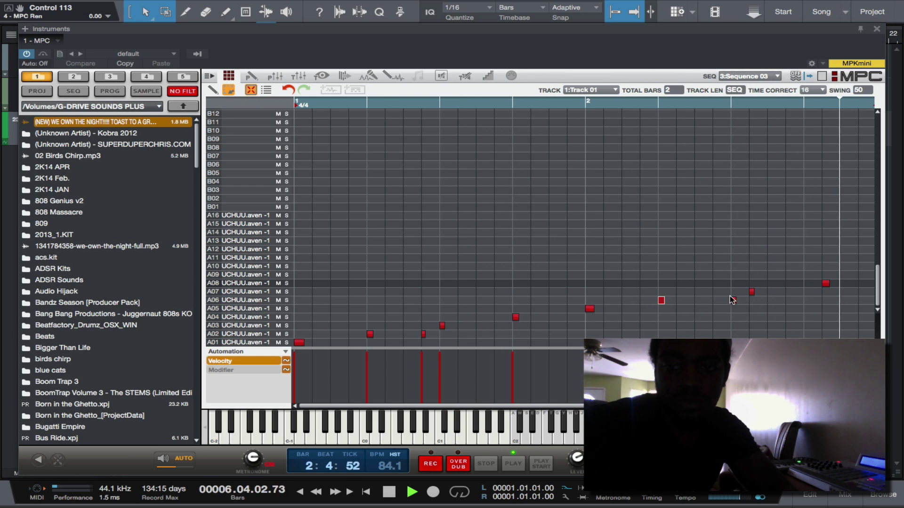
{"action": "mouse_move", "coordinate": [732, 298]}
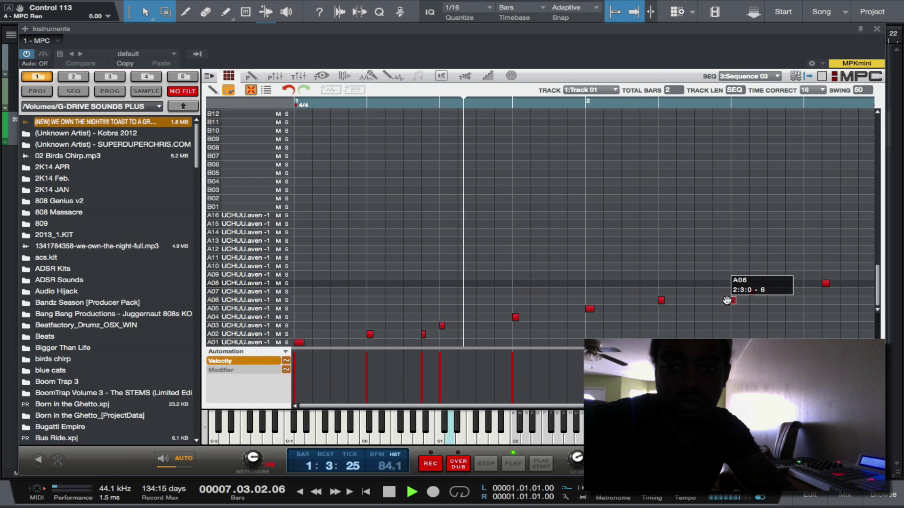
{"action": "left_click_drag", "start_coordinate": [727, 300], "coordinate": [721, 302]}
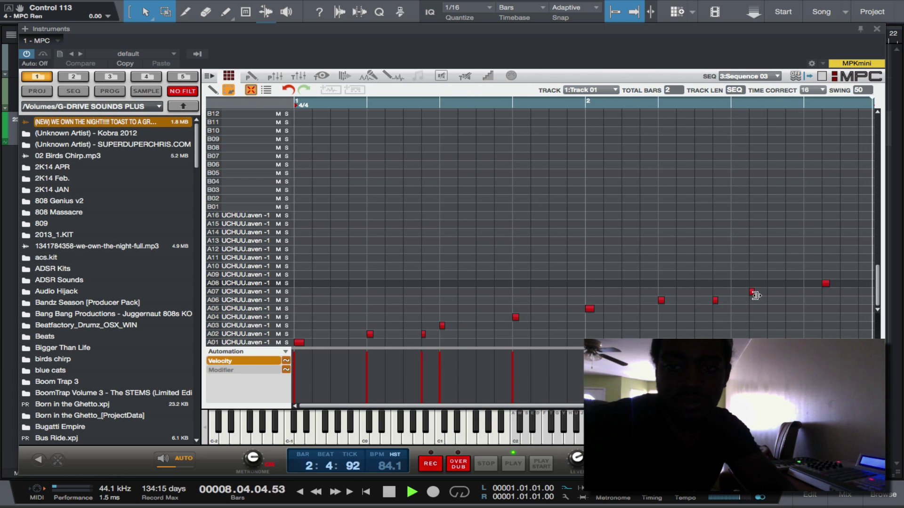
{"action": "left_click_drag", "start_coordinate": [755, 296], "coordinate": [738, 297]}
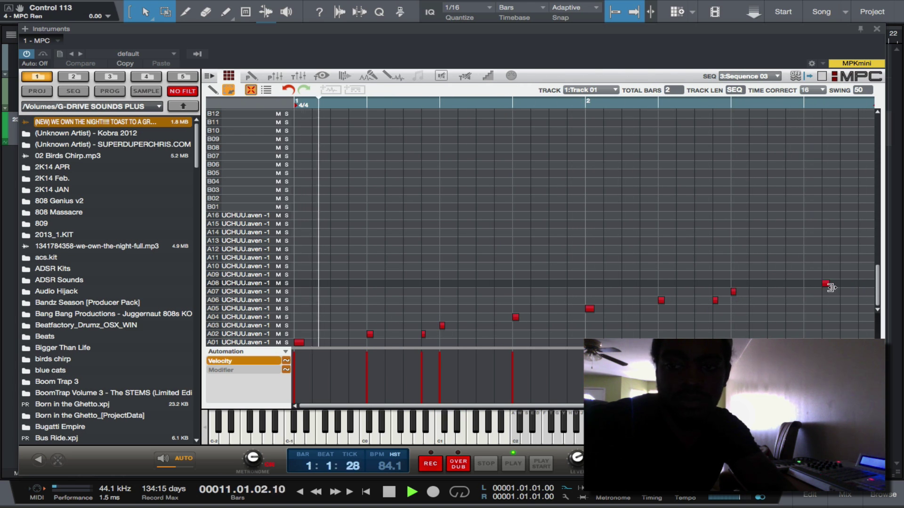
{"action": "left_click_drag", "start_coordinate": [831, 287], "coordinate": [812, 289]}
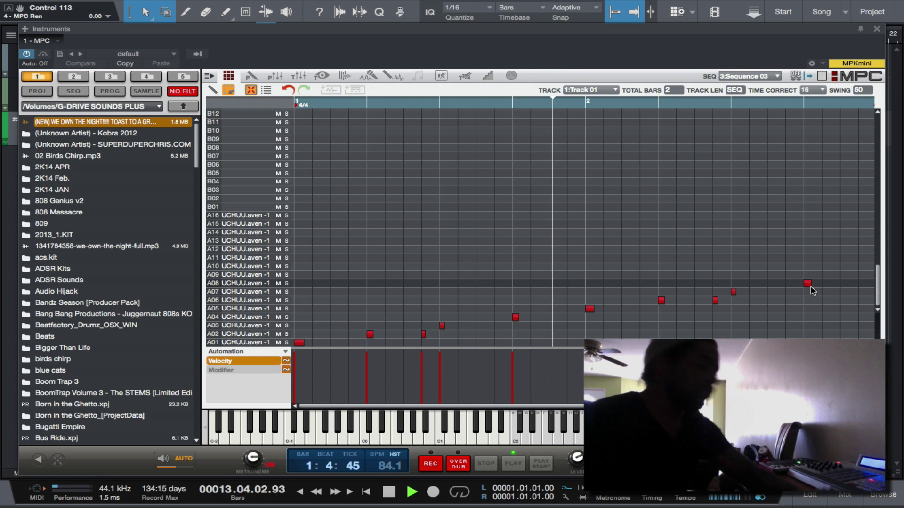
{"action": "key", "text": "super+s"}
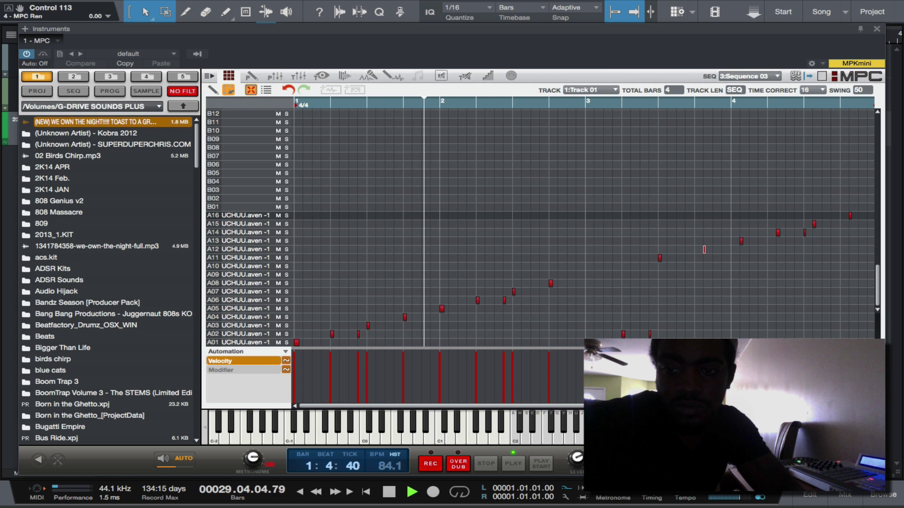
- Move the A12 and A13 notes and the first A14 note in bars 3 and 4 one sixteenth earlier
{"action": "scroll", "coordinate": [790, 291], "scroll_direction": "up", "scroll_amount": 2}
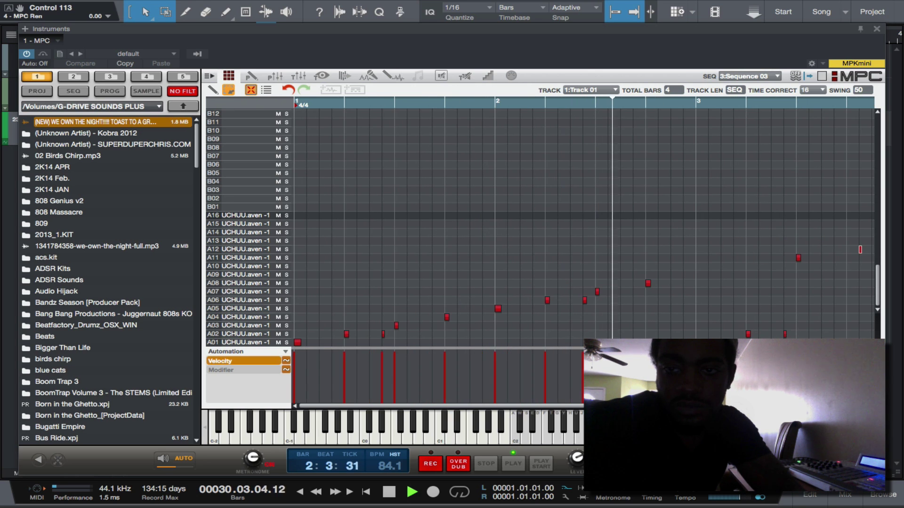
{"action": "scroll", "coordinate": [790, 290], "scroll_direction": "right", "scroll_amount": 3}
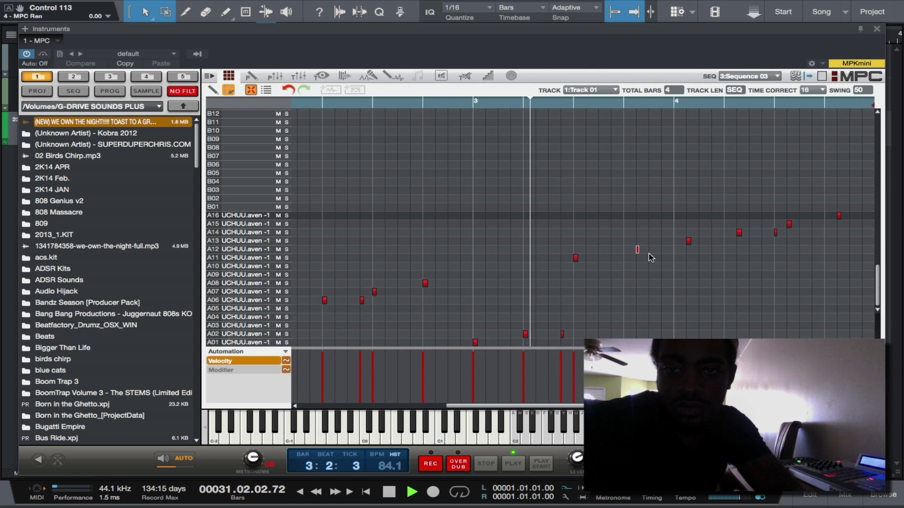
{"action": "left_click", "coordinate": [627, 250]}
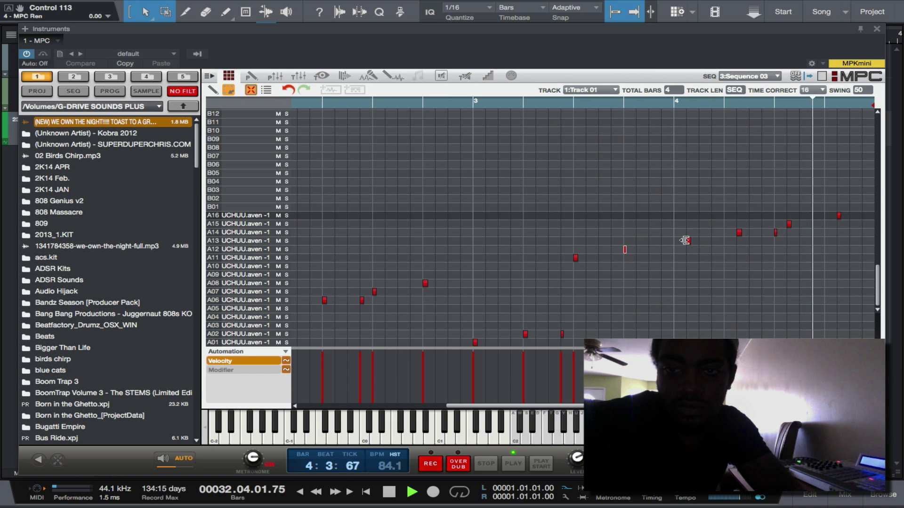
{"action": "left_click_drag", "start_coordinate": [687, 239], "coordinate": [680, 243]}
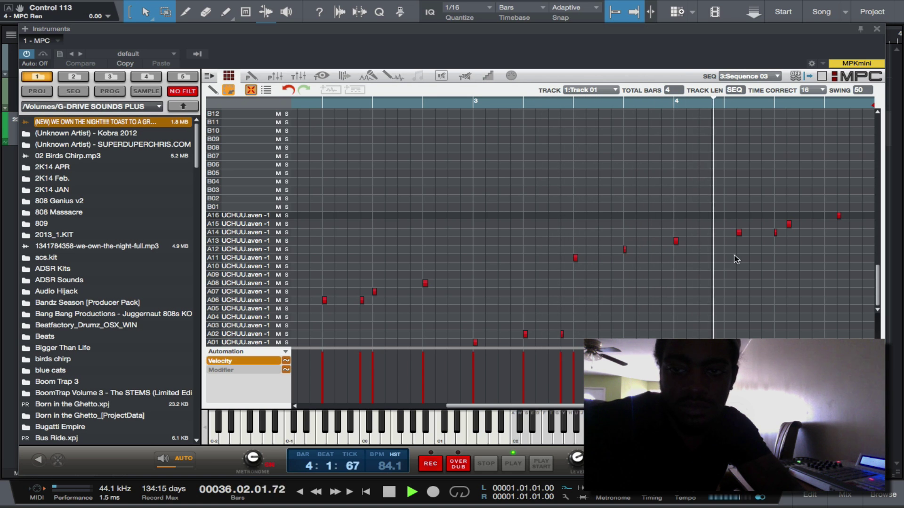
{"action": "left_click_drag", "start_coordinate": [739, 234], "coordinate": [736, 239]}
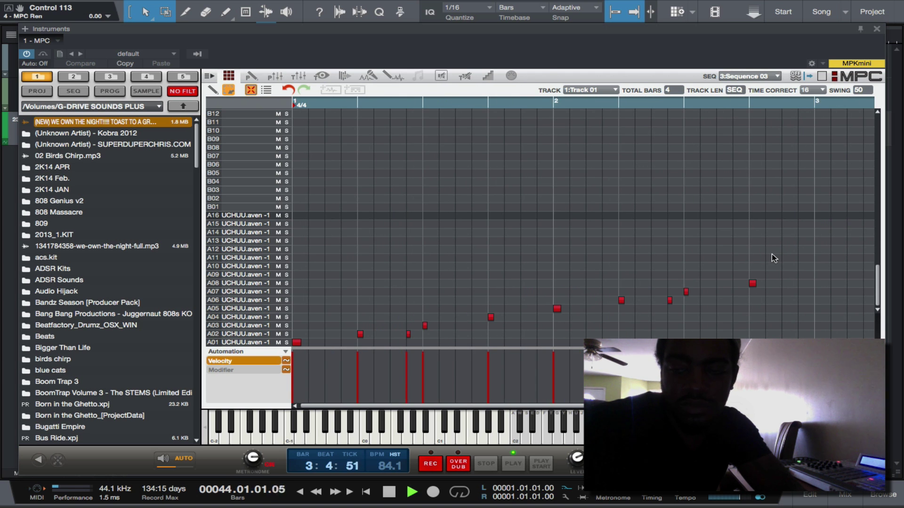
- Move the second A14 note and the A15 and A16 notes in bar 4 one sixteenth earlier, and stop playback
{"action": "scroll", "coordinate": [772, 254], "scroll_direction": "up", "scroll_amount": 1}
{"action": "scroll", "coordinate": [772, 254], "scroll_direction": "down", "scroll_amount": 1}
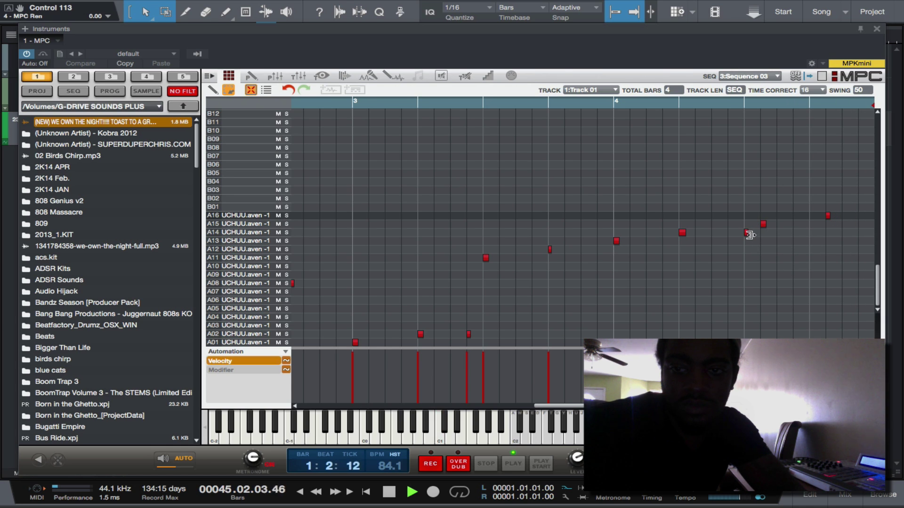
{"action": "left_click", "coordinate": [744, 232]}
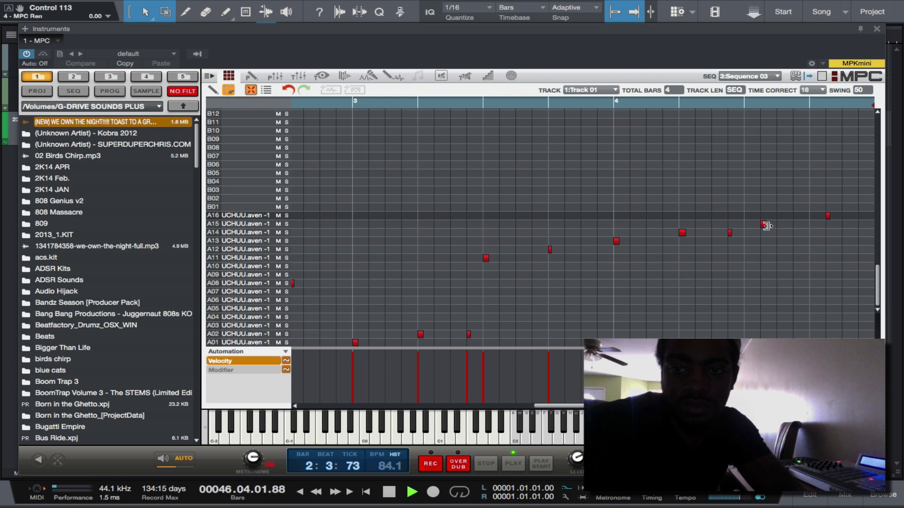
{"action": "left_click_drag", "start_coordinate": [766, 226], "coordinate": [752, 228]}
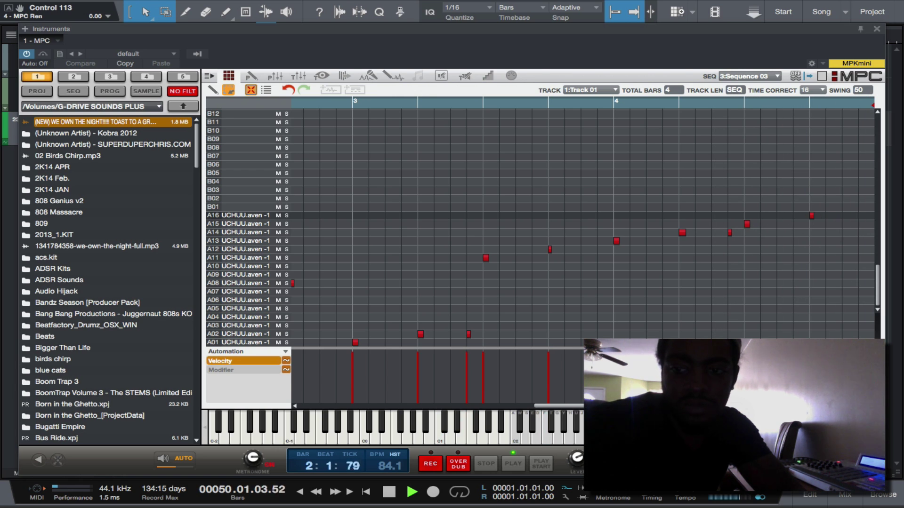
{"action": "scroll", "coordinate": [489, 226], "scroll_direction": "down", "scroll_amount": 3}
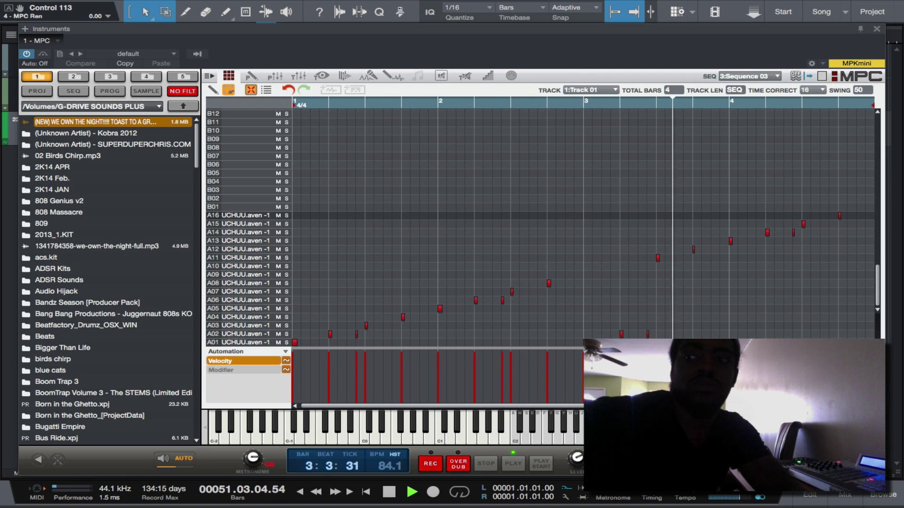
{"action": "key", "text": "space"}
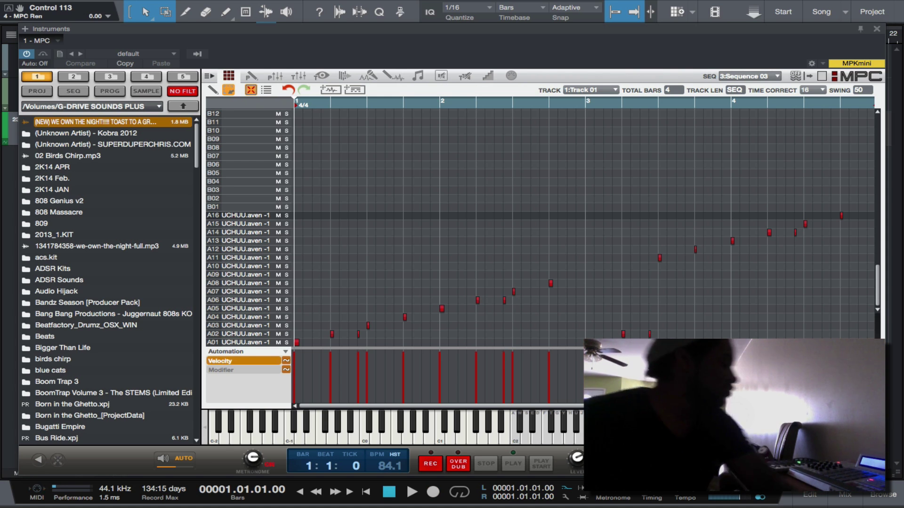
- Record a four-bar pattern in Sequence 04 using pads A15, A16, A07 and A12, and save the project
{"action": "key", "text": "space"}
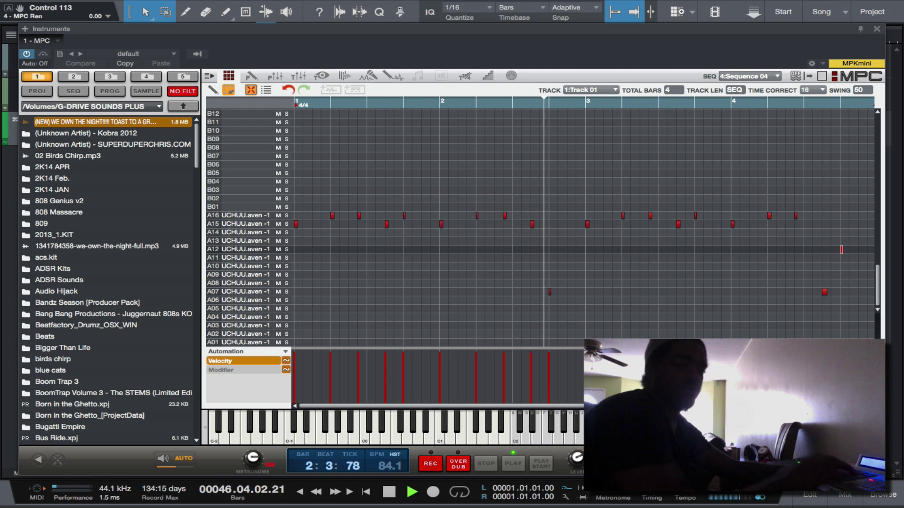
{"action": "key", "text": "super+s"}
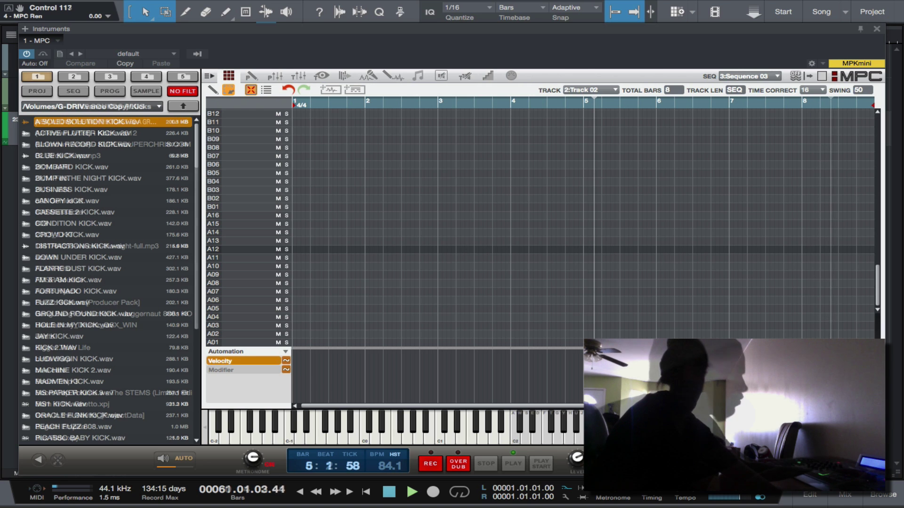
- During playback of Sequence 03, load A SOLID SOLUTION KICK.wav on pad A01 and ACTIVE FLUTTER KICK.wav on pad A05 of Track 02
{"action": "key", "text": "space"}
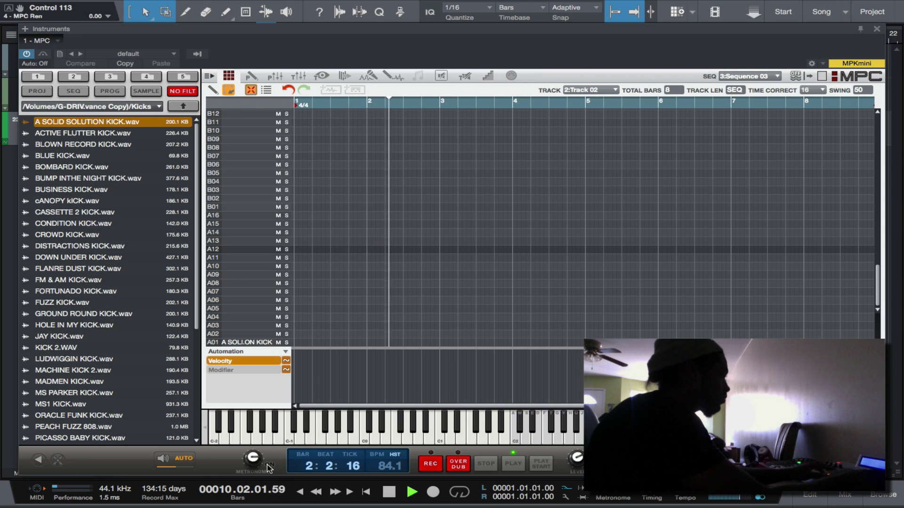
{"action": "key", "text": "Down"}
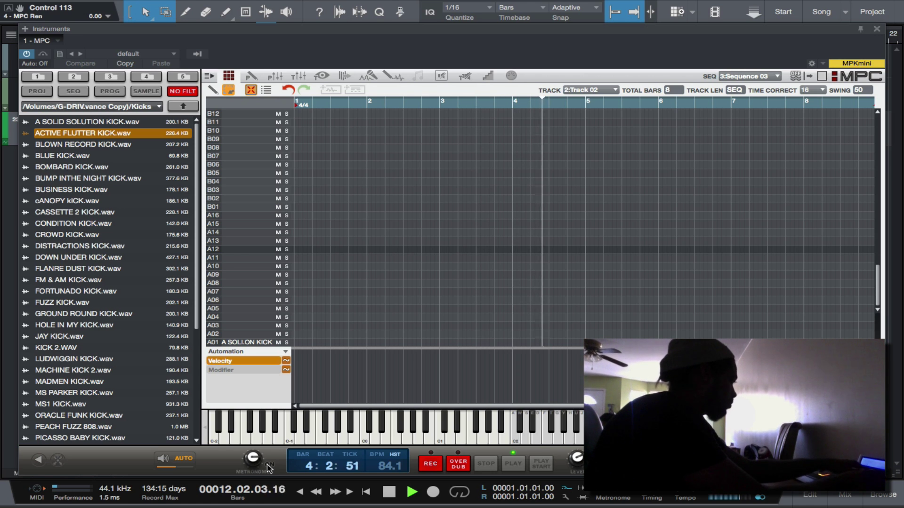
{"action": "key", "text": "Down"}
{"action": "key", "text": "Up"}
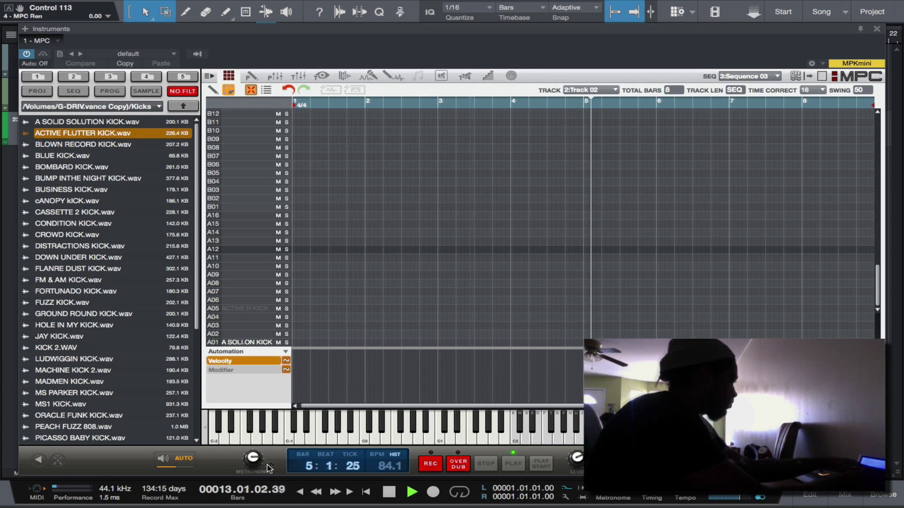
- Audition the kick samples following ACTIVE FLUTTER KICK.wav in the Kicks folder, including BLUE KICK.wav
{"action": "key", "text": "Down"}
{"action": "key", "text": "Down"}
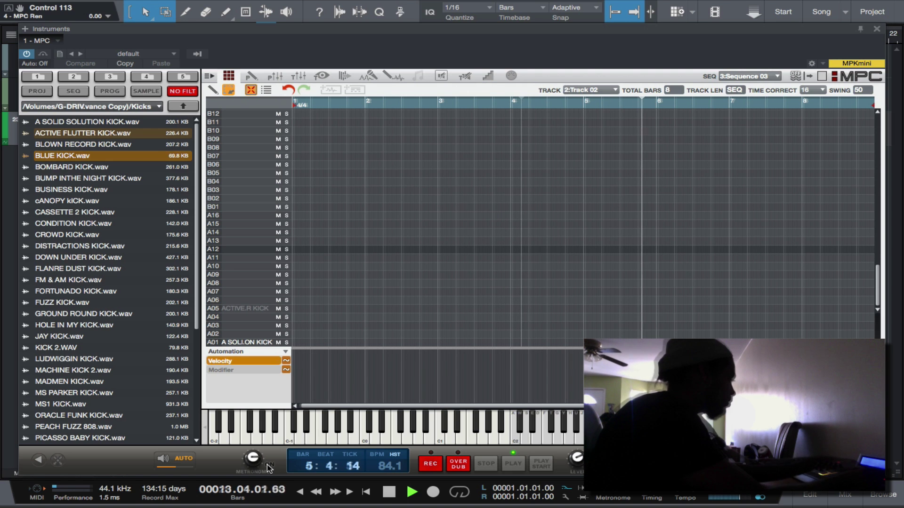
{"action": "key", "text": "Down"}
{"action": "key", "text": "Up"}
{"action": "key", "text": "Up"}
{"action": "key", "text": "Up"}
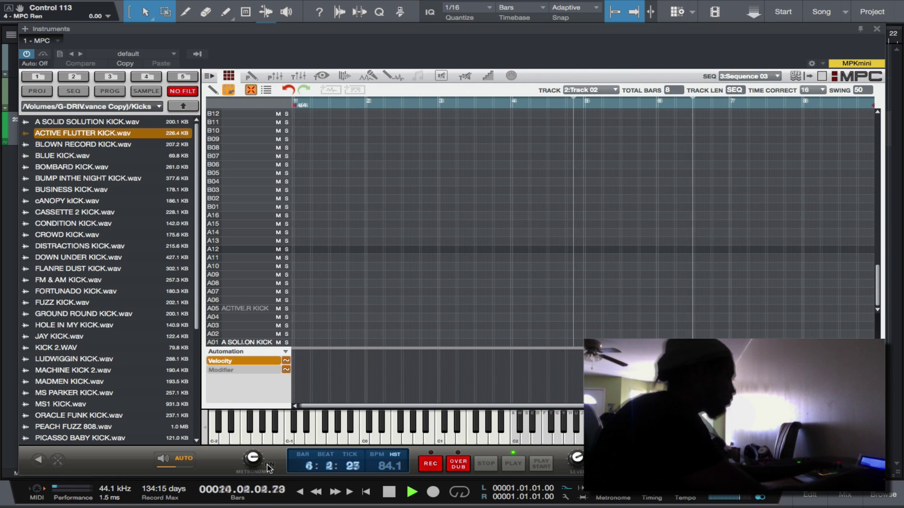
- Leave the Kicks folder in the sample browser and open the Snares folder
{"action": "key", "text": "Left"}
{"action": "key", "text": "Down"}
{"action": "key", "text": "Down"}
{"action": "key", "text": "Down"}
{"action": "key", "text": "Down"}
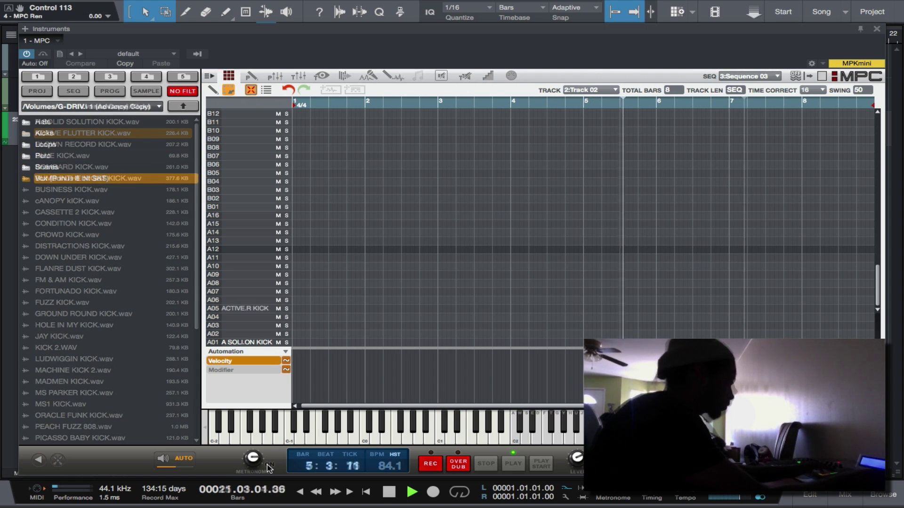
{"action": "key", "text": "Up"}
{"action": "key", "text": "Right"}
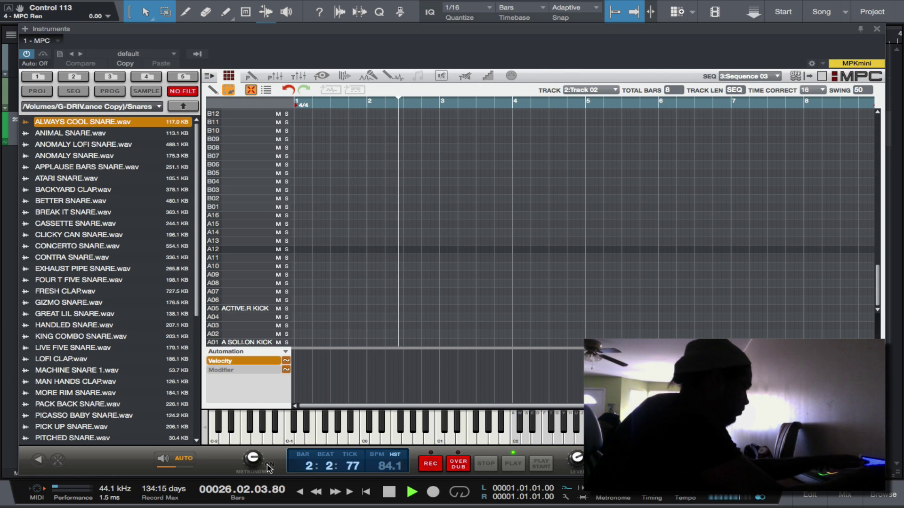
- Audition the first samples in the Snares folder and load ANOMALY SNARE.wav on pad A02 of Track 02
{"action": "key", "text": "Down"}
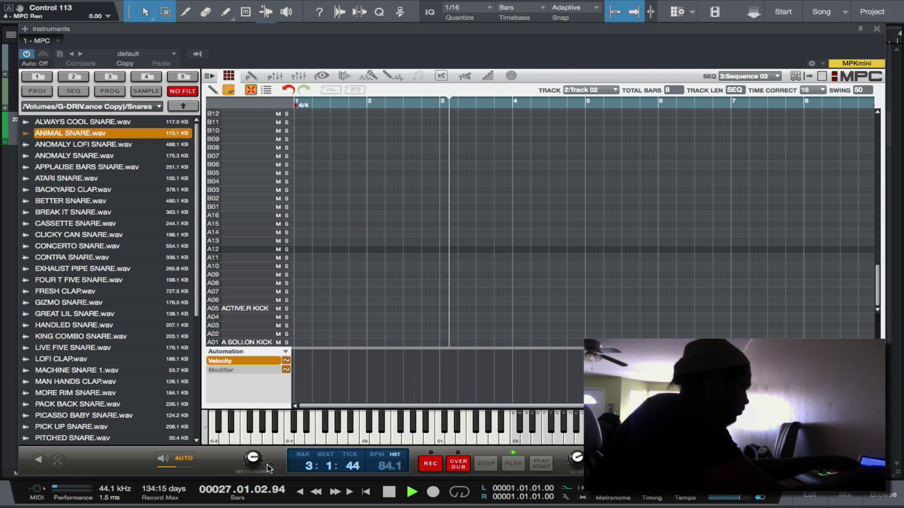
{"action": "key", "text": "Down"}
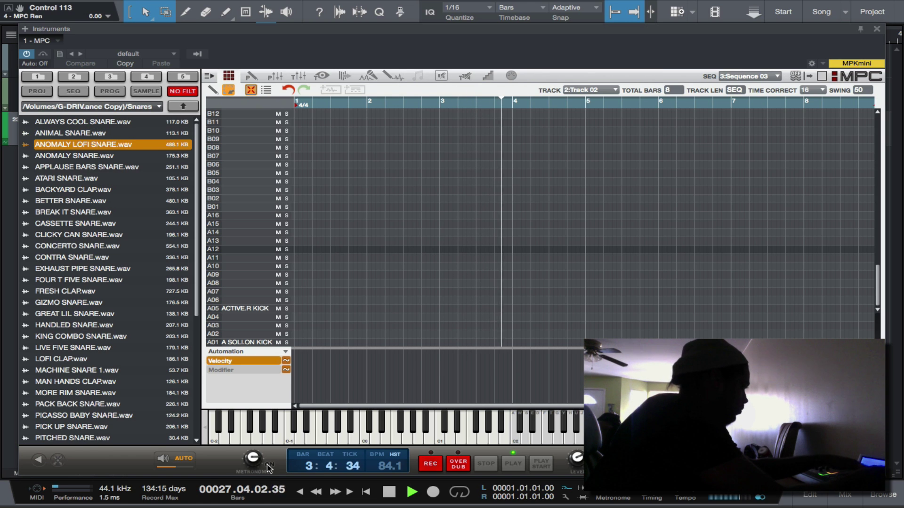
{"action": "key", "text": "Down"}
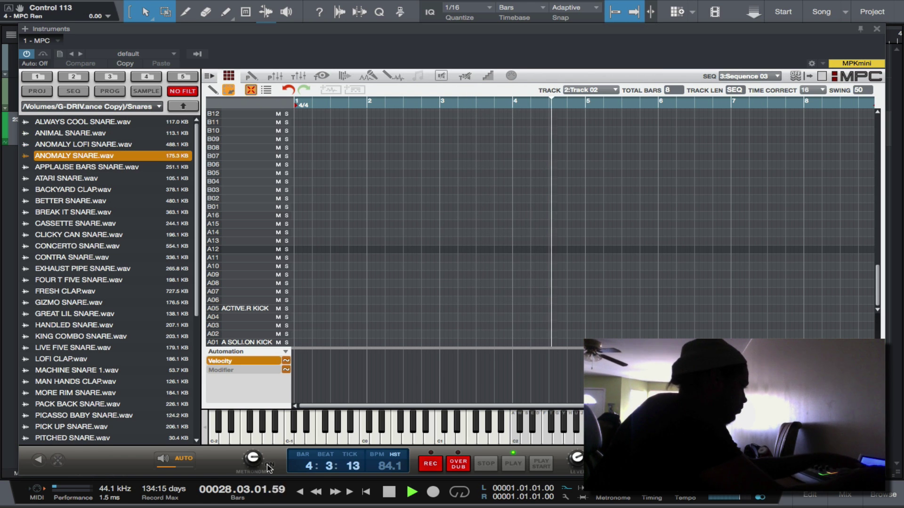
{"action": "key", "text": "Return"}
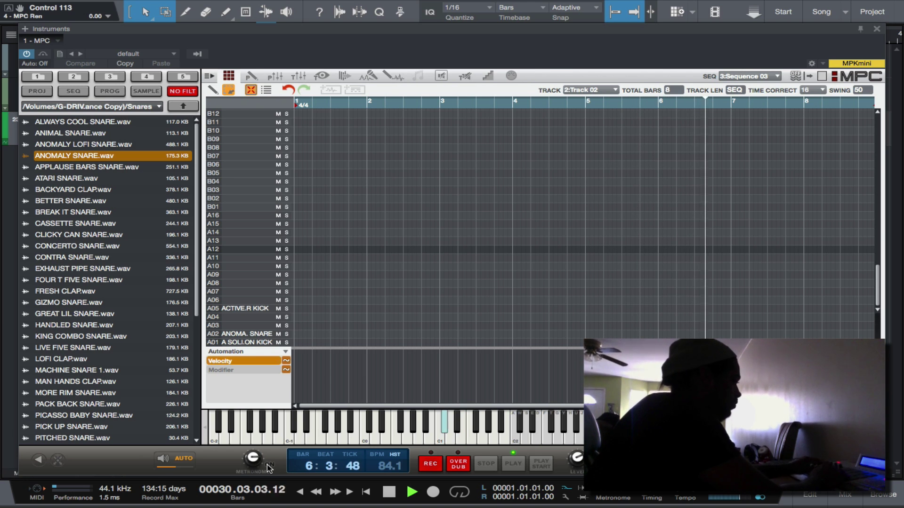
- Audition more snare samples against the playing sequence, from ANIMAL SNARE.wav through BACKYARD CLAP.wav
{"action": "key", "text": "Up"}
{"action": "key", "text": "Up"}
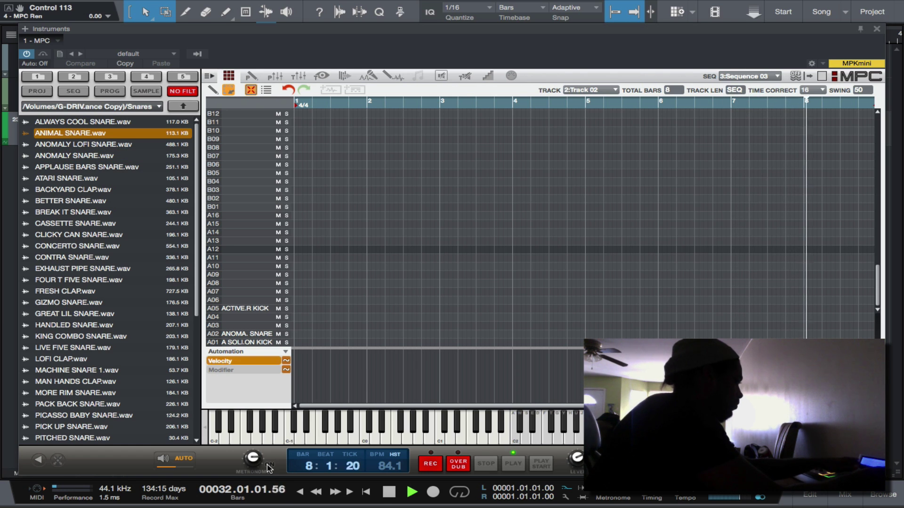
{"action": "key", "text": "Down"}
{"action": "key", "text": "Down"}
{"action": "key", "text": "Down"}
{"action": "key", "text": "Down"}
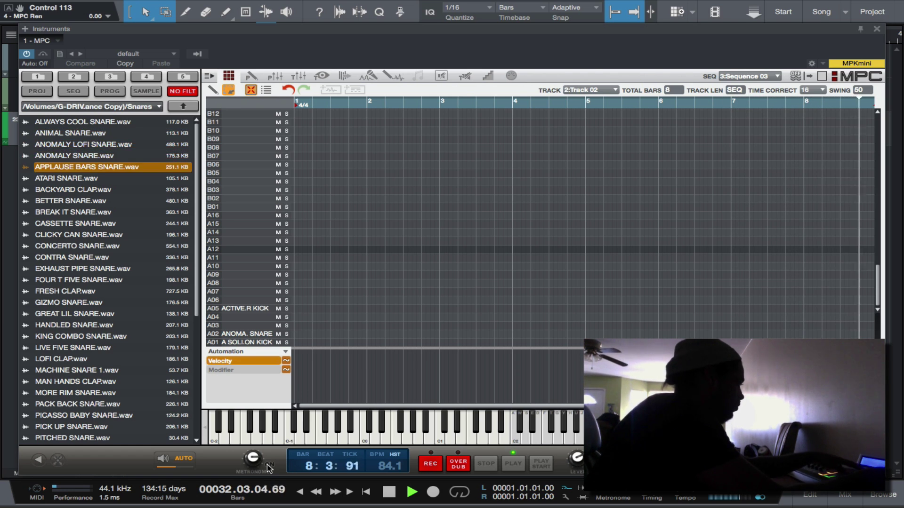
{"action": "key", "text": "Up"}
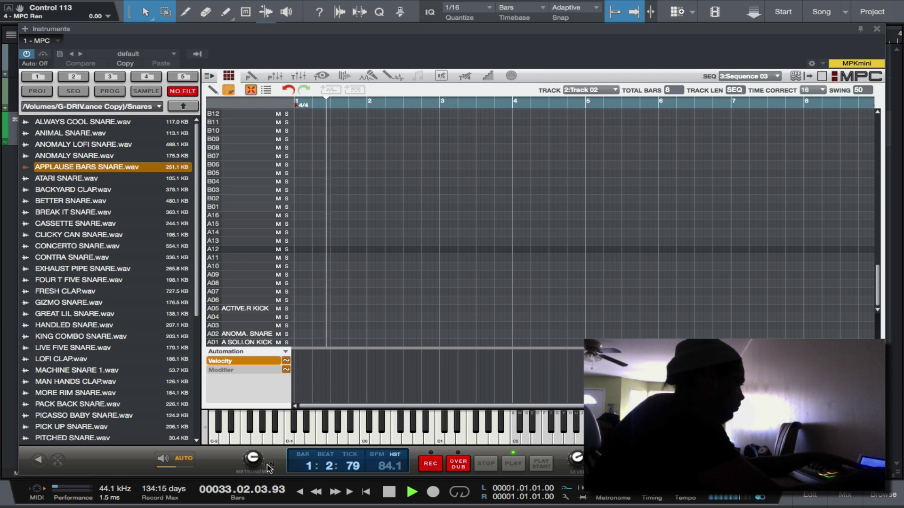
{"action": "key", "text": "Down"}
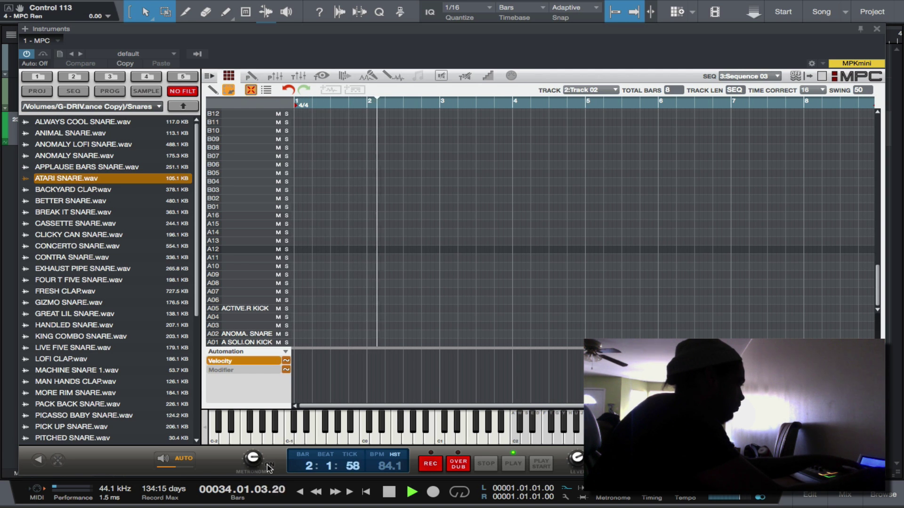
{"action": "key", "text": "Down"}
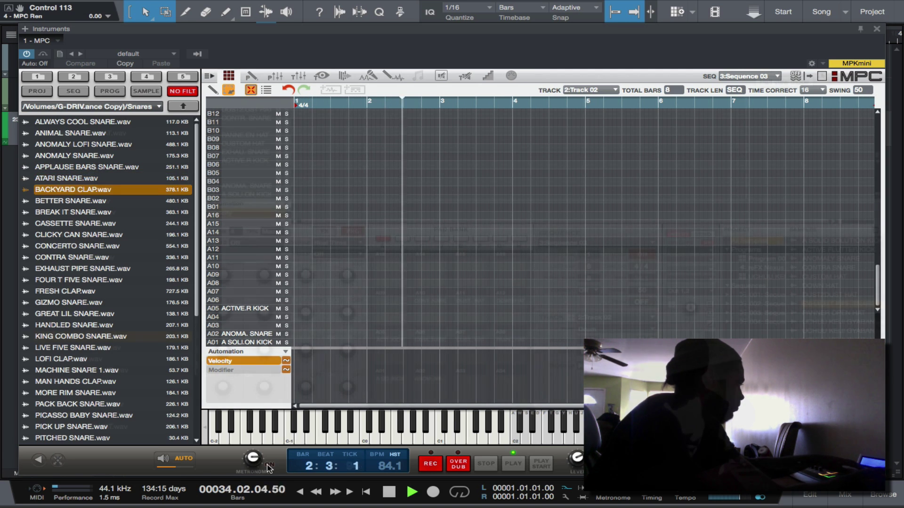
{"action": "key", "text": "Up"}
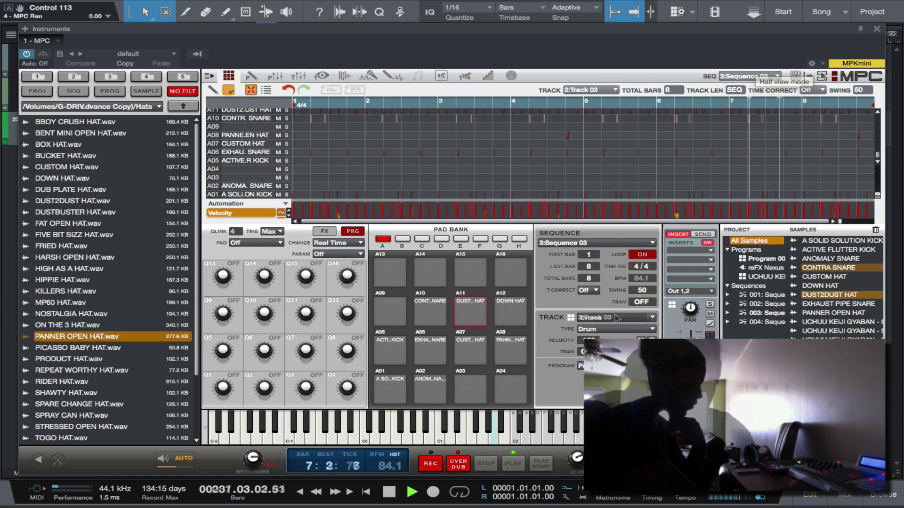
- Rename Track 02 of Sequence 03 as Drums
{"action": "scroll", "coordinate": [617, 319], "scroll_direction": "up", "scroll_amount": 1}
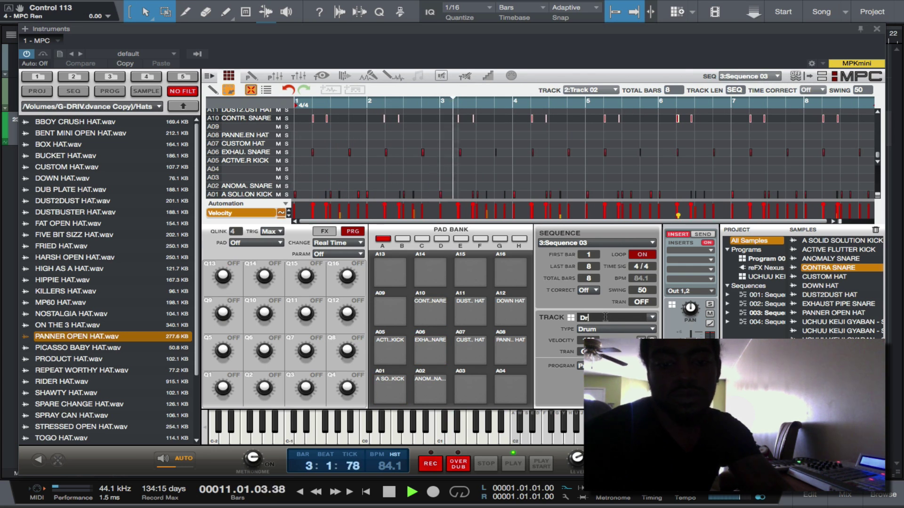
{"action": "type", "text": "ums"}
{"action": "key", "text": "Return"}
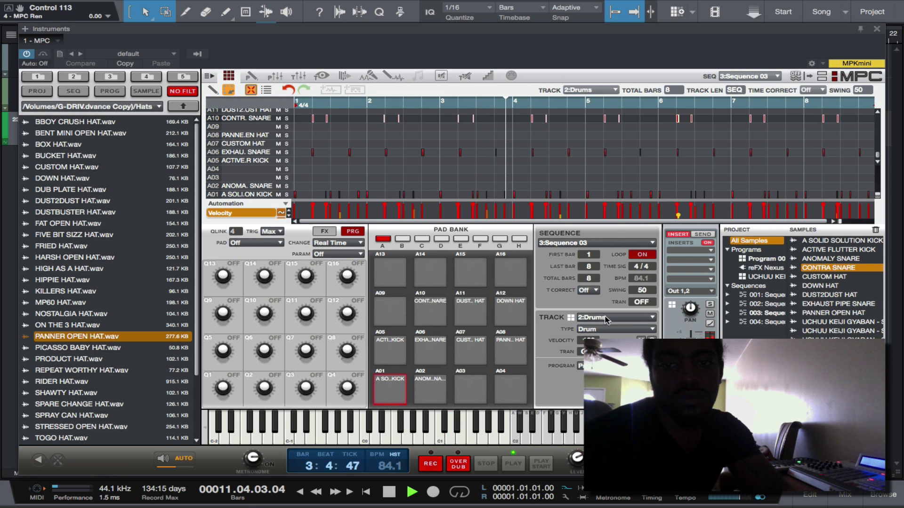
- Switch to Track 01 of Sequence 03 and rename it Samps
{"action": "left_click", "coordinate": [649, 320]}
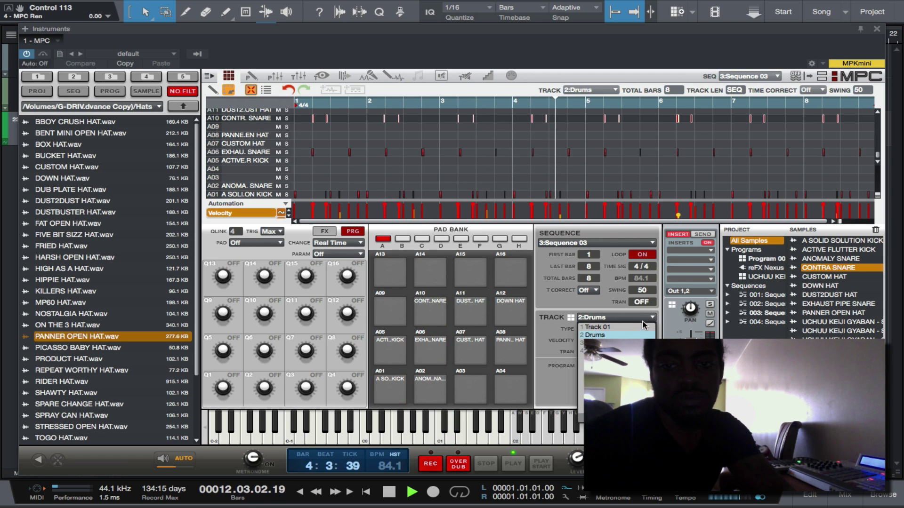
{"action": "left_click", "coordinate": [607, 310]}
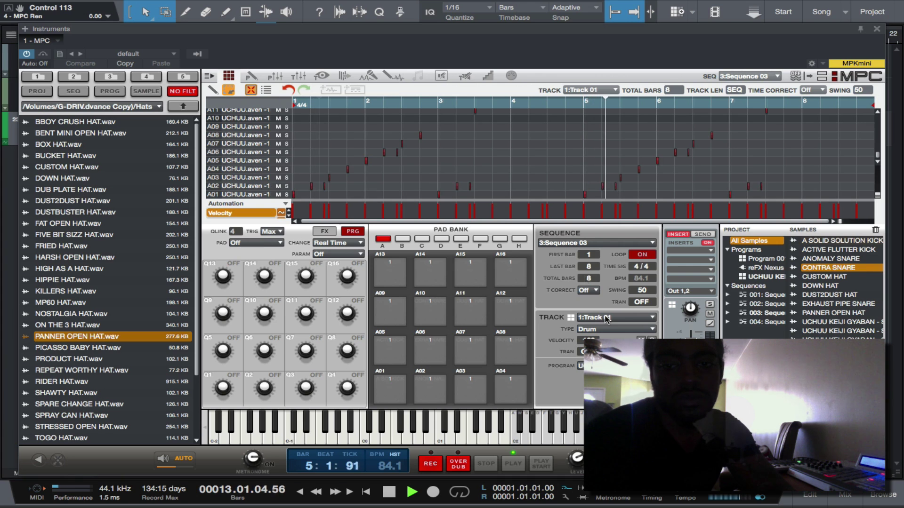
{"action": "left_click", "coordinate": [606, 319]}
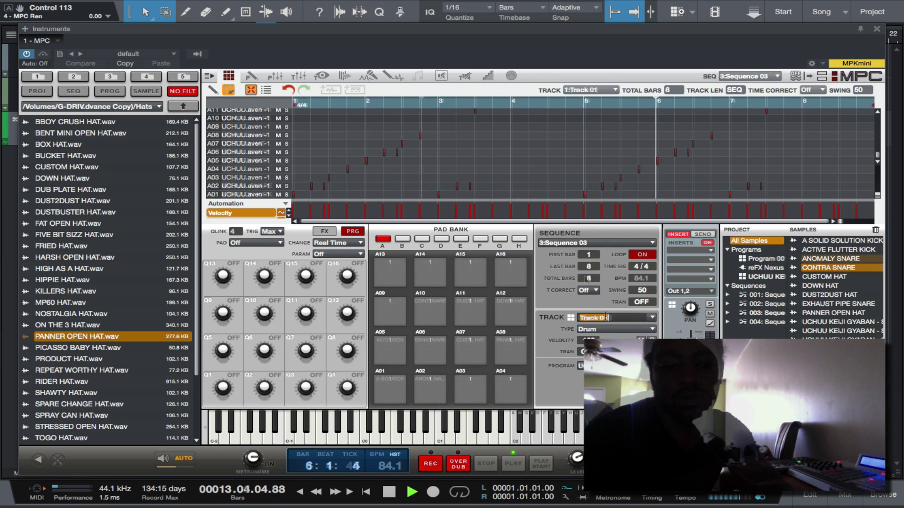
{"action": "type", "text": "Samps"}
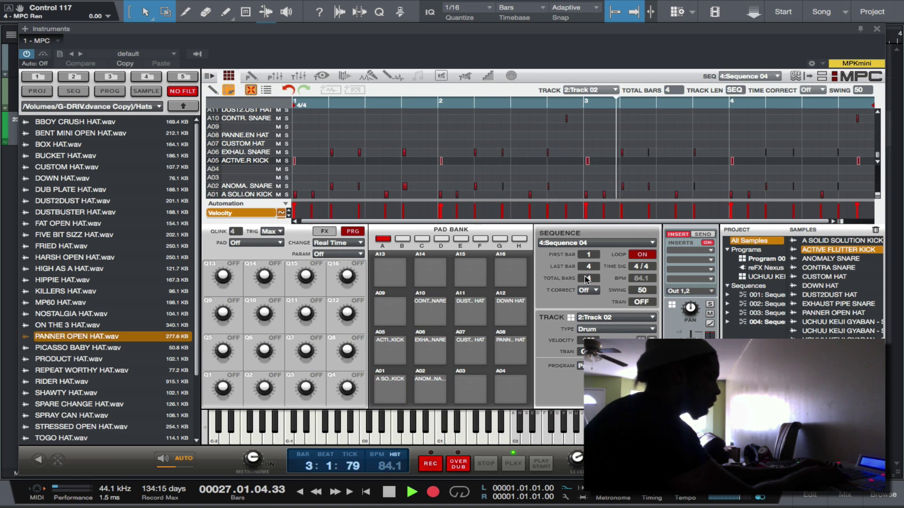
- Record an eight-bar sample-chop pattern on Track 01 of Sequence 05, built mainly on pads A13 and A14
{"action": "key", "text": "Up"}
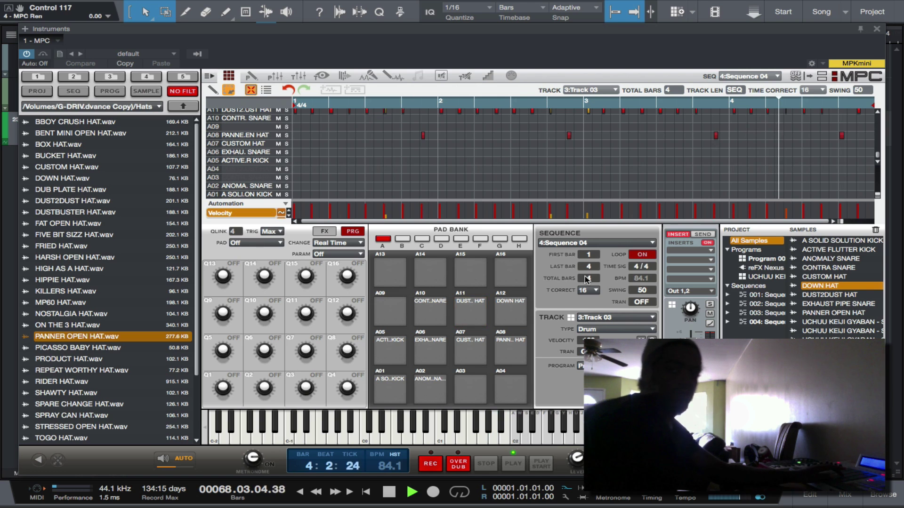
{"action": "scroll", "coordinate": [711, 140], "scroll_direction": "up", "scroll_amount": 3}
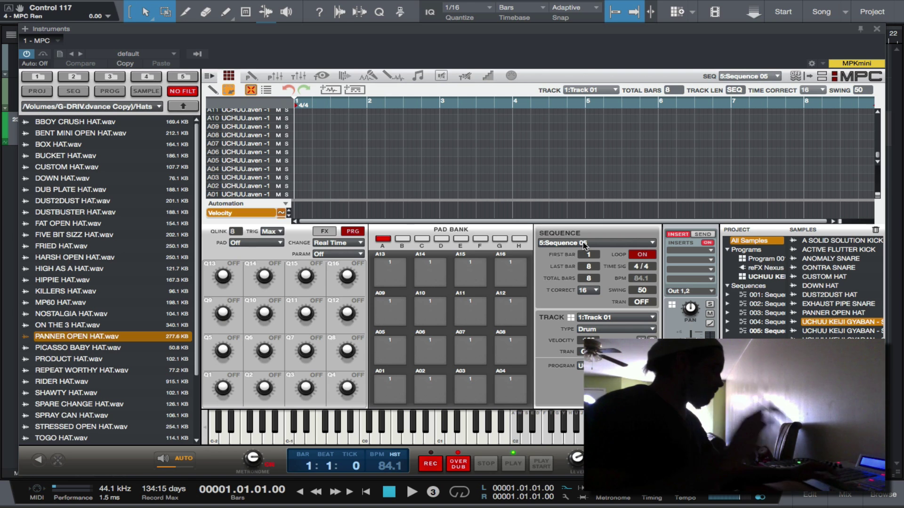
{"action": "key", "text": "KP_Multiply"}
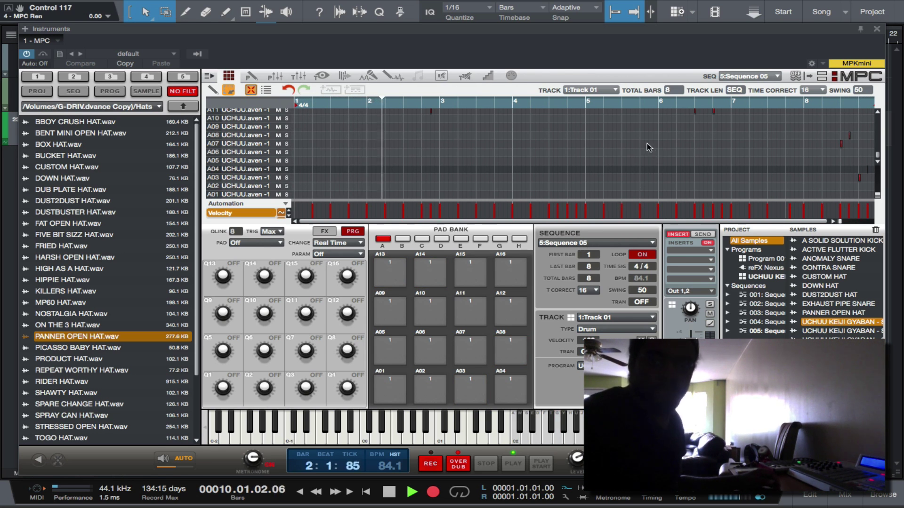
- Enlarge the note grid of Sequence 05 and adjust the second A14 note in bar 7, near beat 4
{"action": "scroll", "coordinate": [645, 142], "scroll_direction": "up", "scroll_amount": 3}
{"action": "scroll", "coordinate": [645, 143], "scroll_direction": "down", "scroll_amount": 3}
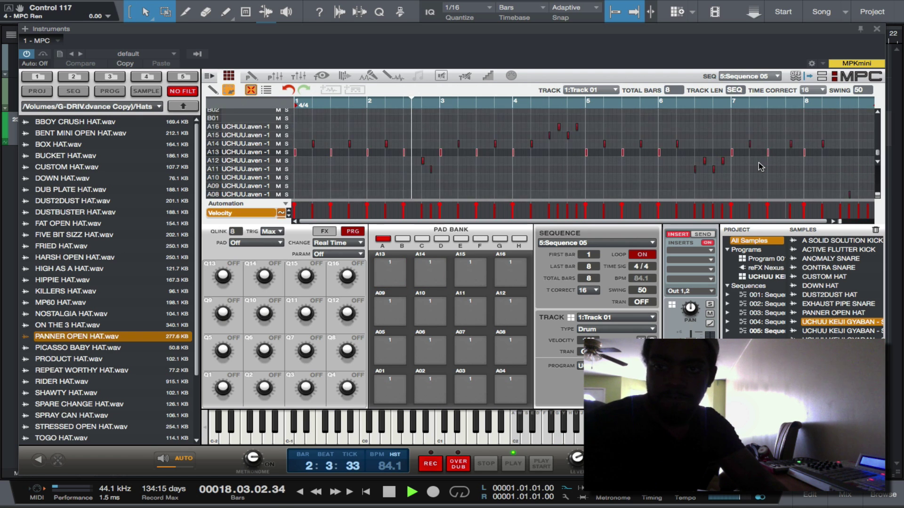
{"action": "left_click", "coordinate": [821, 77]}
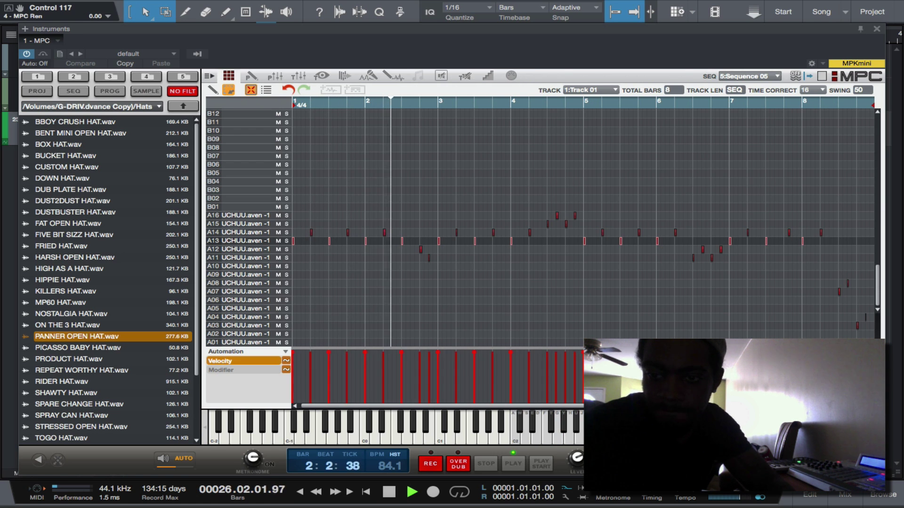
{"action": "key", "text": "ctrl+equal"}
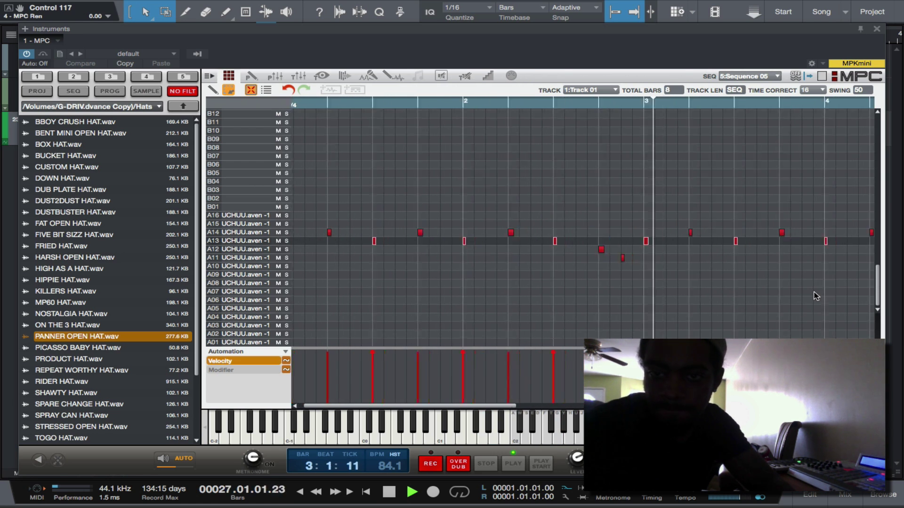
{"action": "scroll", "coordinate": [815, 296], "scroll_direction": "up", "scroll_amount": 1}
{"action": "scroll", "coordinate": [816, 296], "scroll_direction": "up", "scroll_amount": 2}
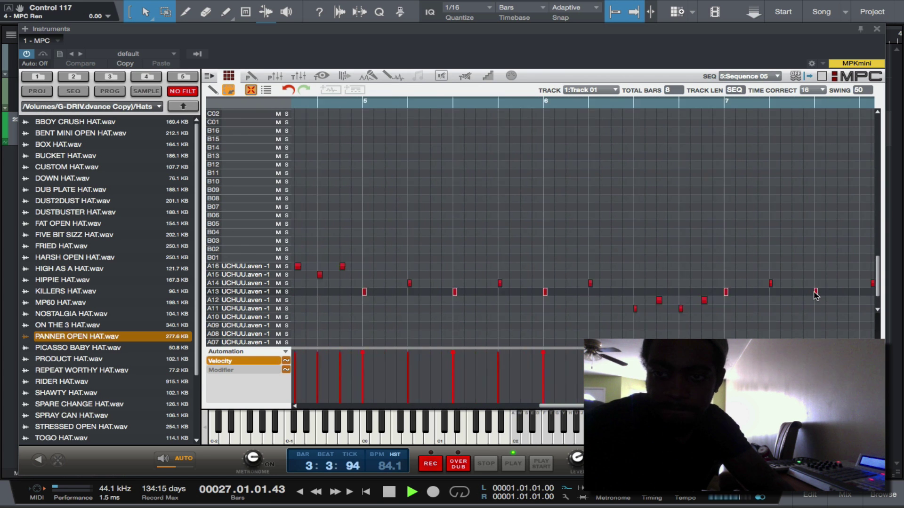
{"action": "scroll", "coordinate": [816, 296], "scroll_direction": "down", "scroll_amount": 3}
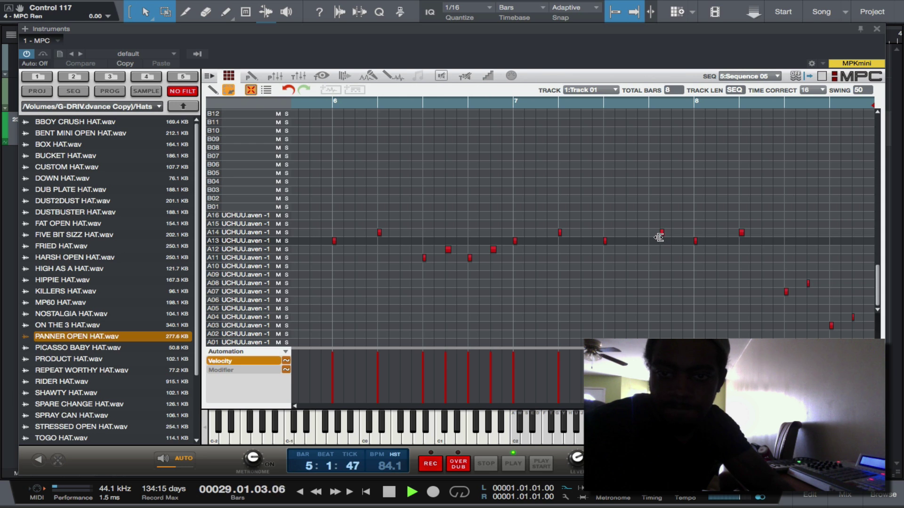
{"action": "left_click", "coordinate": [651, 233]}
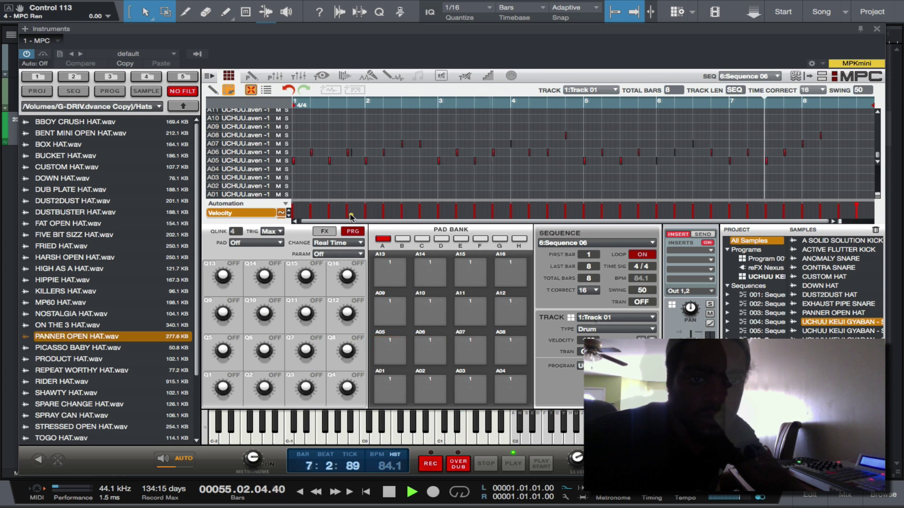
- Rename Track 01 of Sequence 05 as Samp
{"action": "mouse_move", "coordinate": [350, 215]}
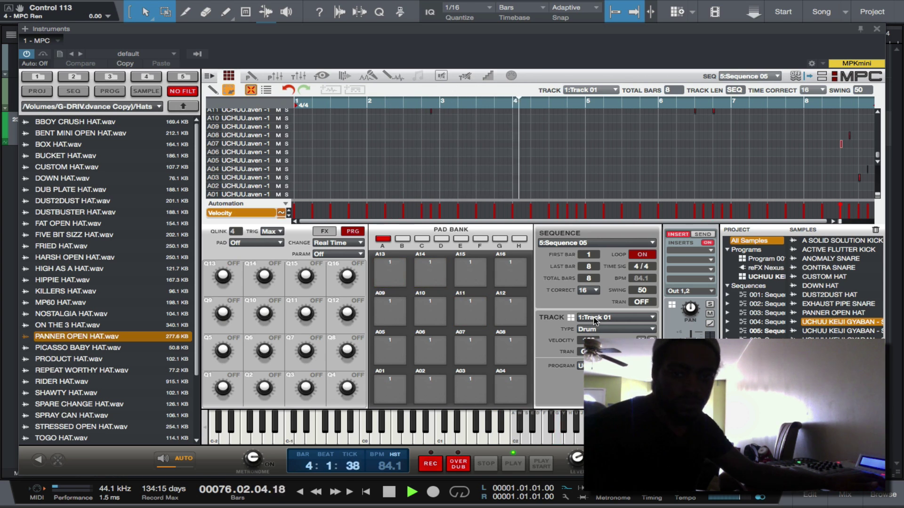
{"action": "double_click", "coordinate": [596, 319]}
{"action": "type", "text": "S"}
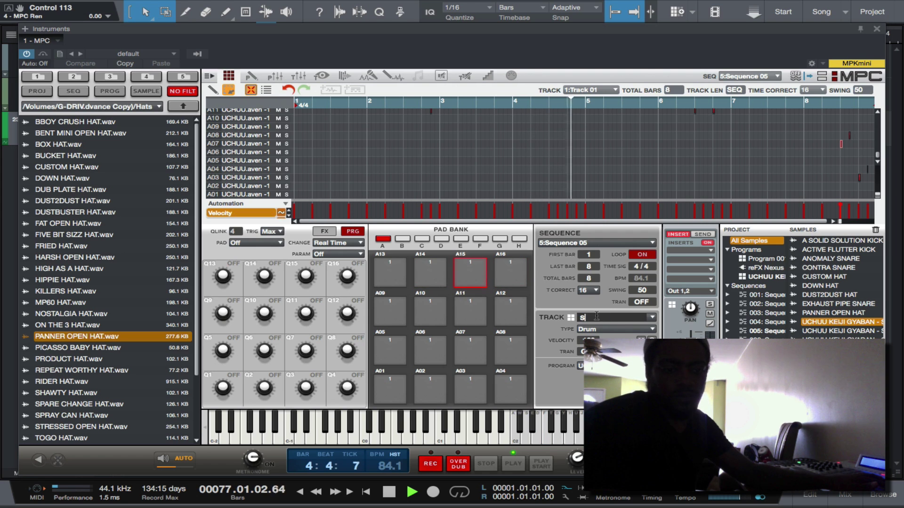
{"action": "type", "text": "amp"}
{"action": "key", "text": "Return"}
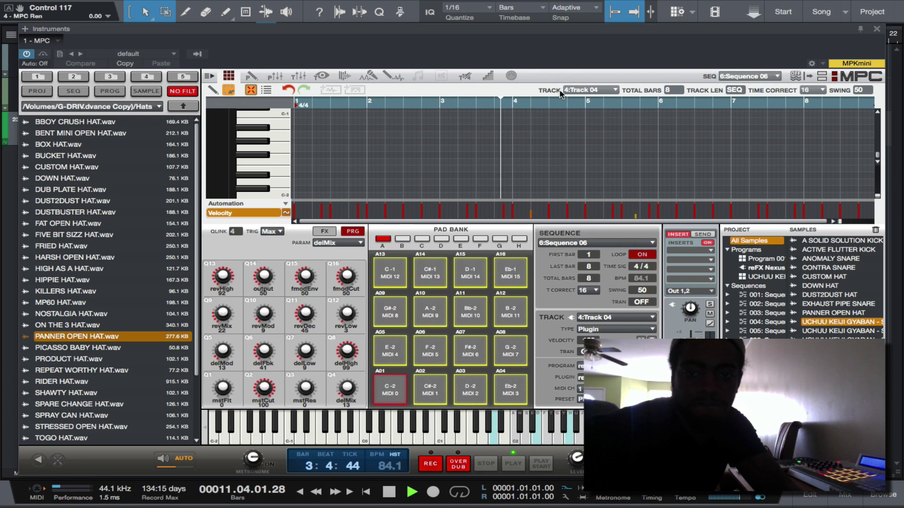
- Solo the plugin track, Track 04, in Sequence 06 and show its recorded notes in the full-height grid
{"action": "left_click", "coordinate": [709, 305]}
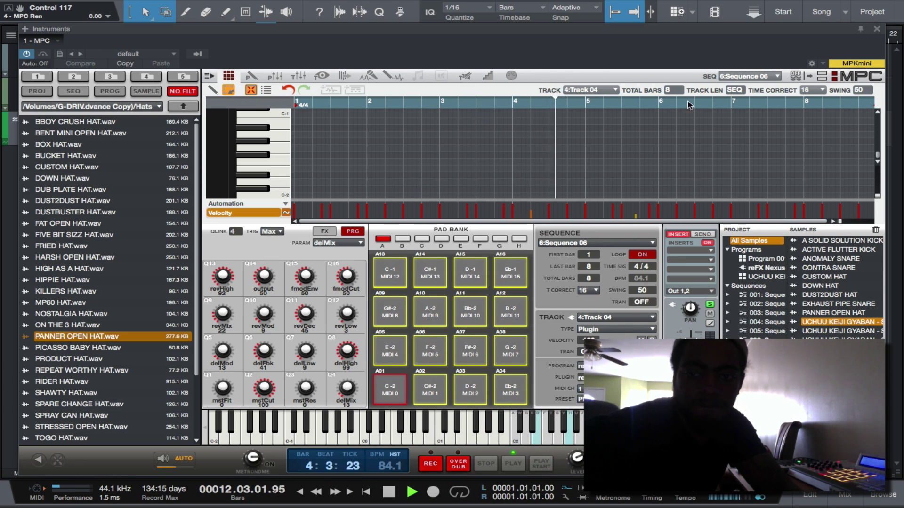
{"action": "scroll", "coordinate": [697, 168], "scroll_direction": "up", "scroll_amount": 5}
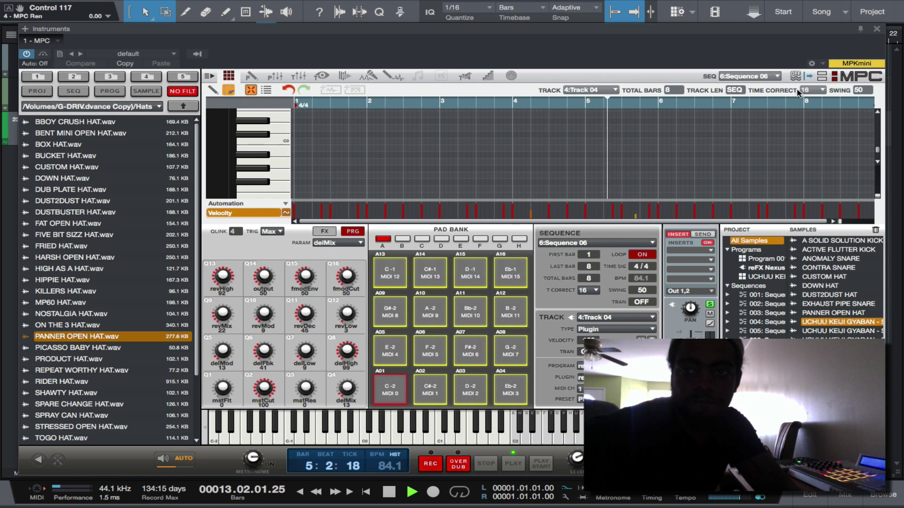
{"action": "left_click", "coordinate": [821, 77]}
{"action": "scroll", "coordinate": [798, 328], "scroll_direction": "up", "scroll_amount": 3}
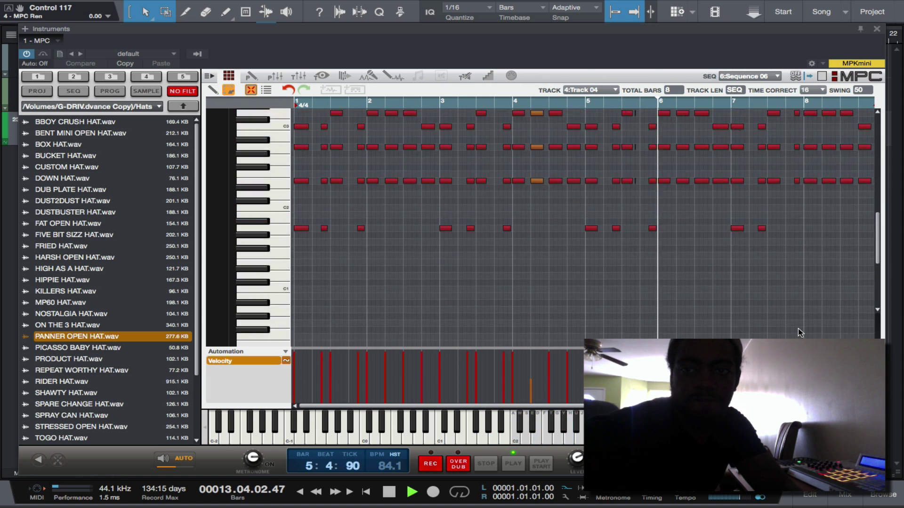
- Examine the recorded plugin notes of Track 04 in Sequence 06 across their pitch range while the sequence plays
{"action": "scroll", "coordinate": [798, 328], "scroll_direction": "down", "scroll_amount": 2}
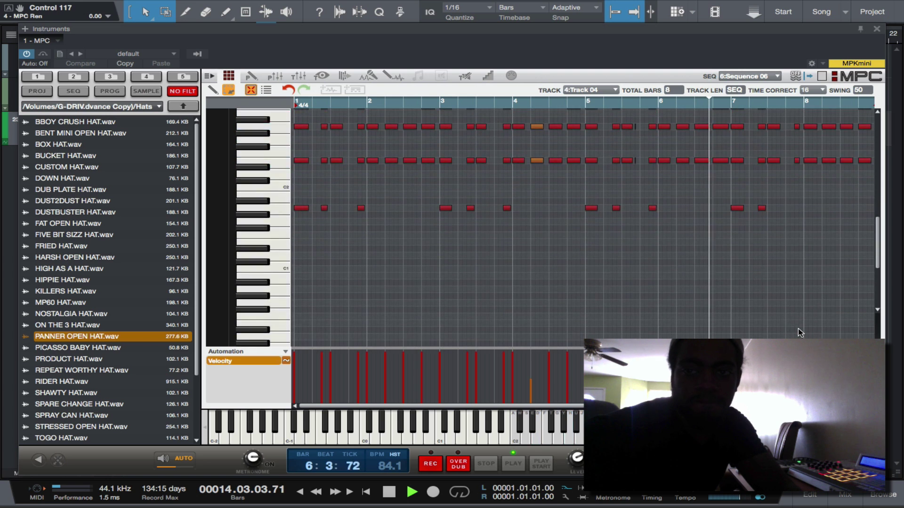
{"action": "scroll", "coordinate": [797, 329], "scroll_direction": "down", "scroll_amount": 4}
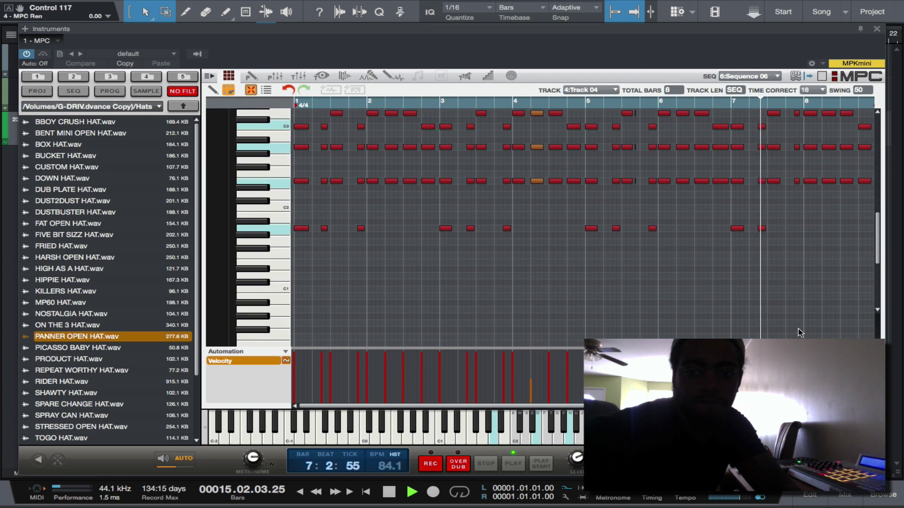
{"action": "scroll", "coordinate": [798, 328], "scroll_direction": "up", "scroll_amount": 4}
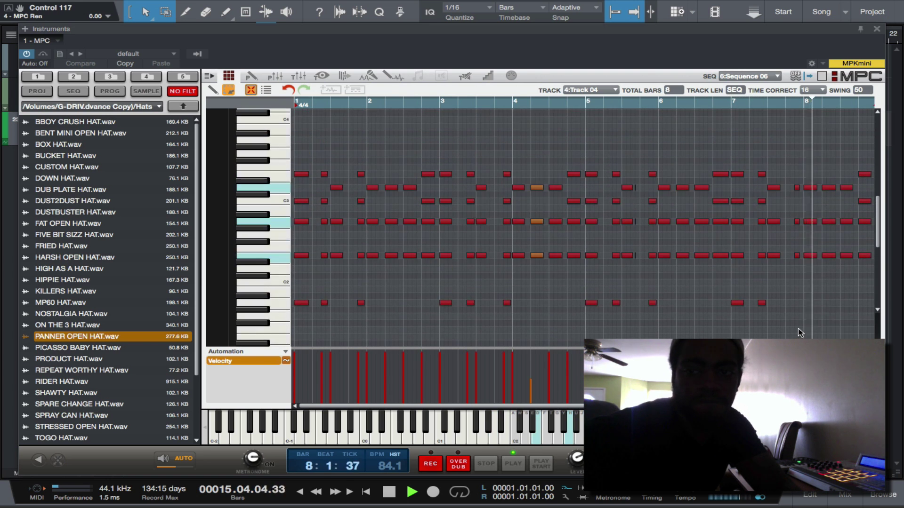
{"action": "scroll", "coordinate": [798, 328], "scroll_direction": "down", "scroll_amount": 1}
{"action": "scroll", "coordinate": [798, 329], "scroll_direction": "up", "scroll_amount": 3}
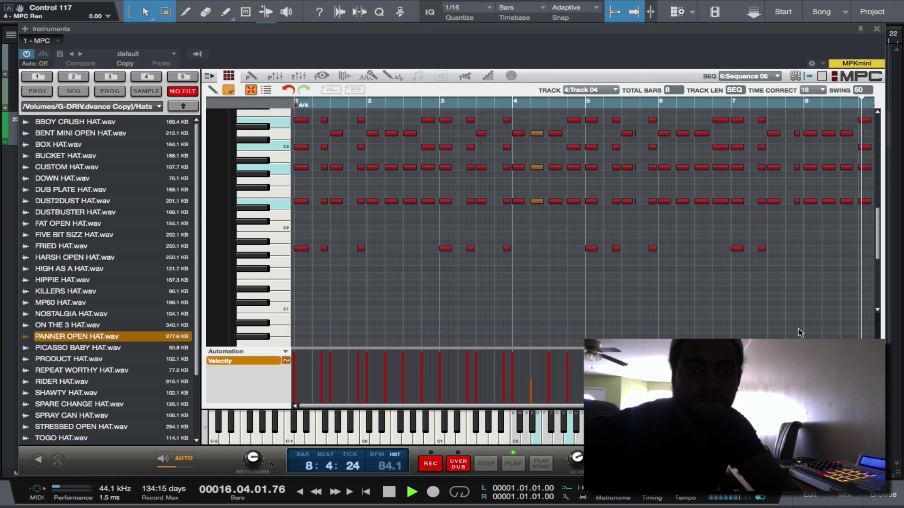
{"action": "scroll", "coordinate": [798, 329], "scroll_direction": "down", "scroll_amount": 10}
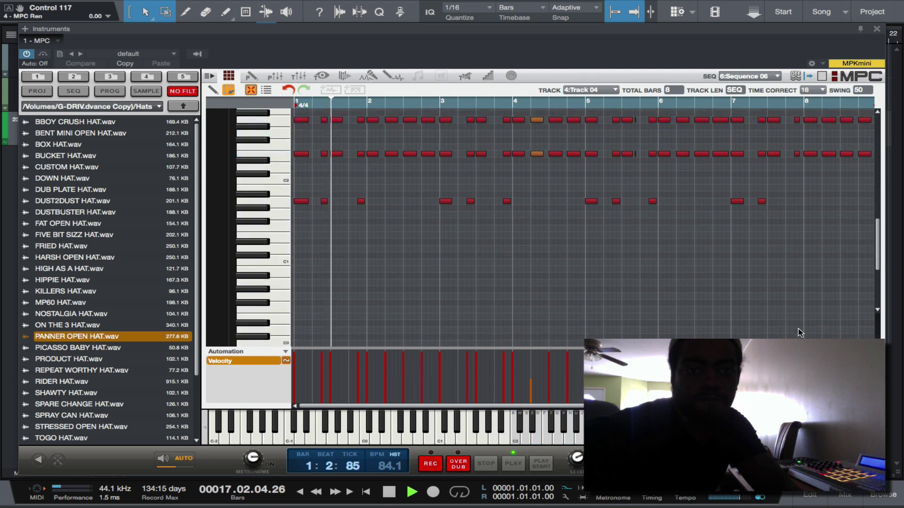
{"action": "scroll", "coordinate": [798, 329], "scroll_direction": "up", "scroll_amount": 5}
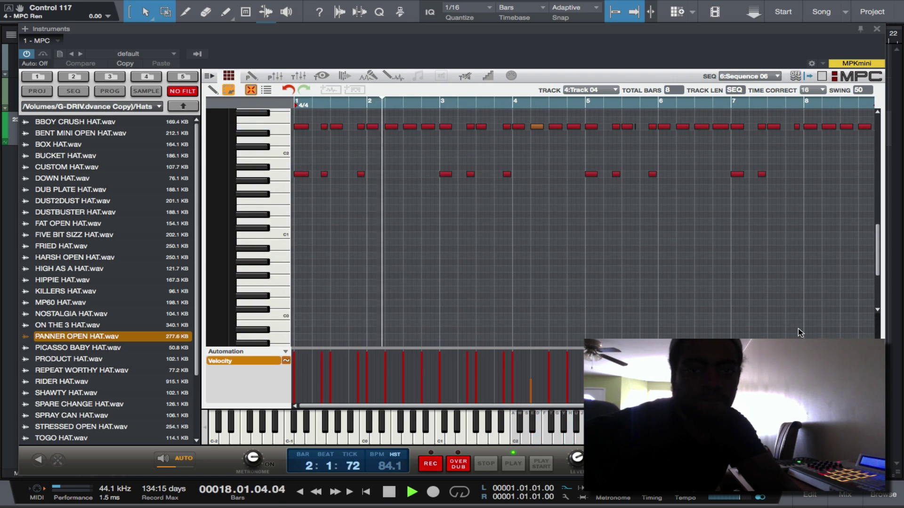
- Return from the full-height grid to the layout with pads and track settings, and unsolo Track 04
{"action": "left_click", "coordinate": [821, 76]}
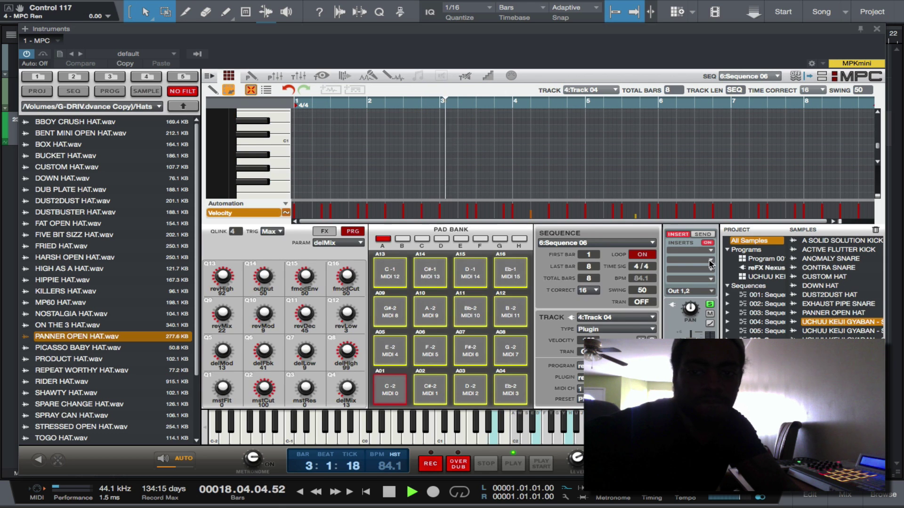
{"action": "left_click", "coordinate": [710, 305]}
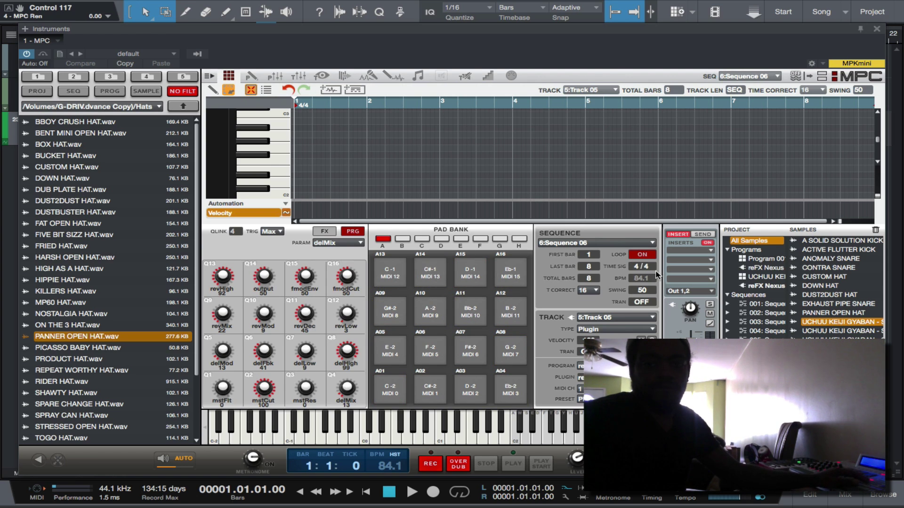
- Audition Sequences 03, 04, 05 and 06 one after another during playback, and stop playback on Sequence 06
{"action": "left_click", "coordinate": [652, 244]}
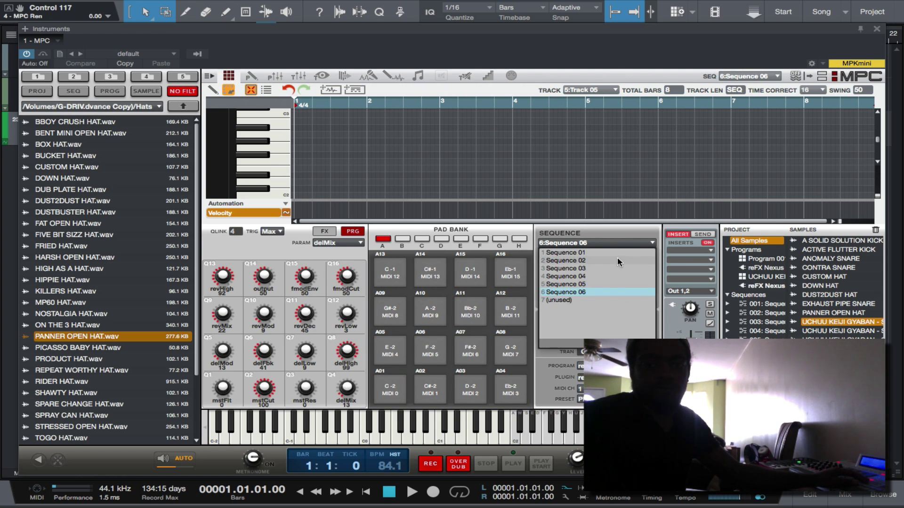
{"action": "left_click", "coordinate": [601, 267]}
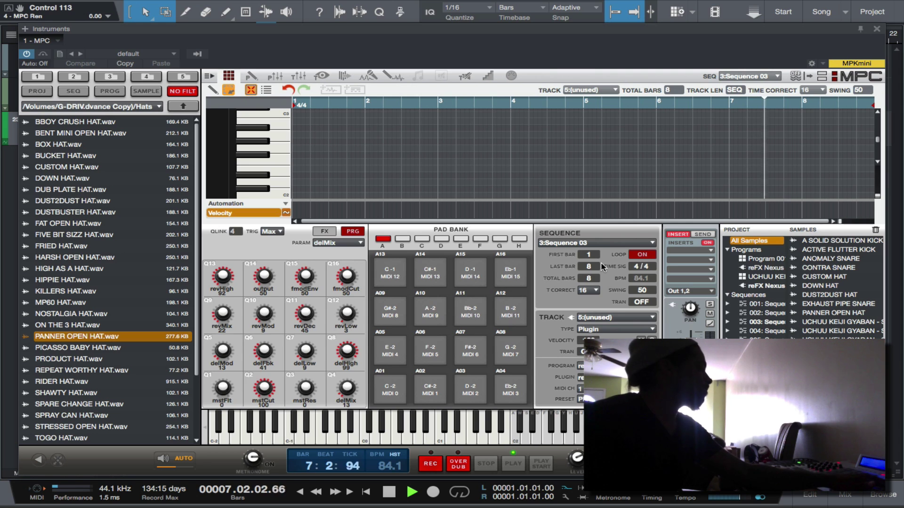
{"action": "left_click", "coordinate": [651, 244]}
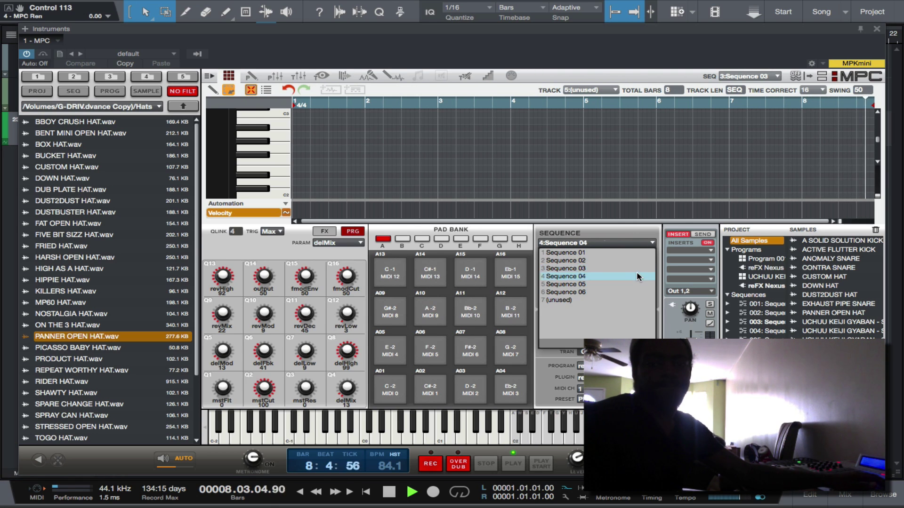
{"action": "left_click", "coordinate": [636, 274]}
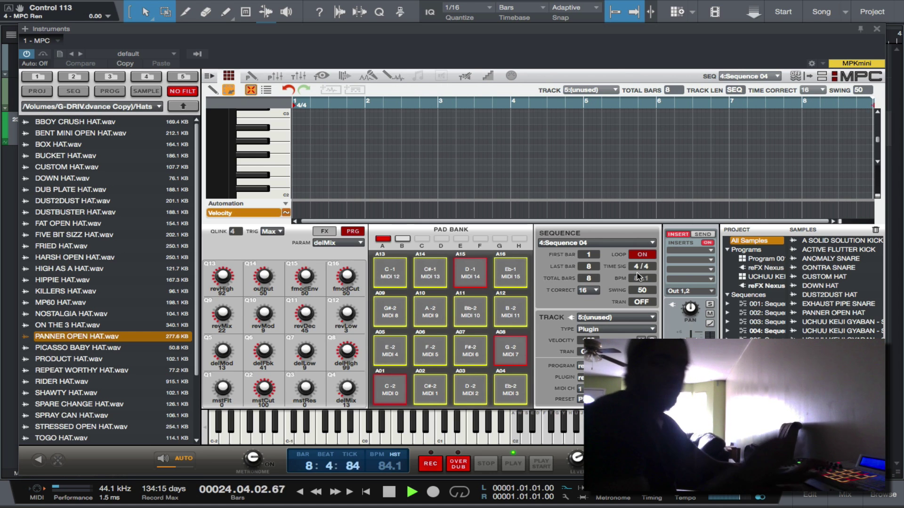
{"action": "left_click", "coordinate": [654, 318]}
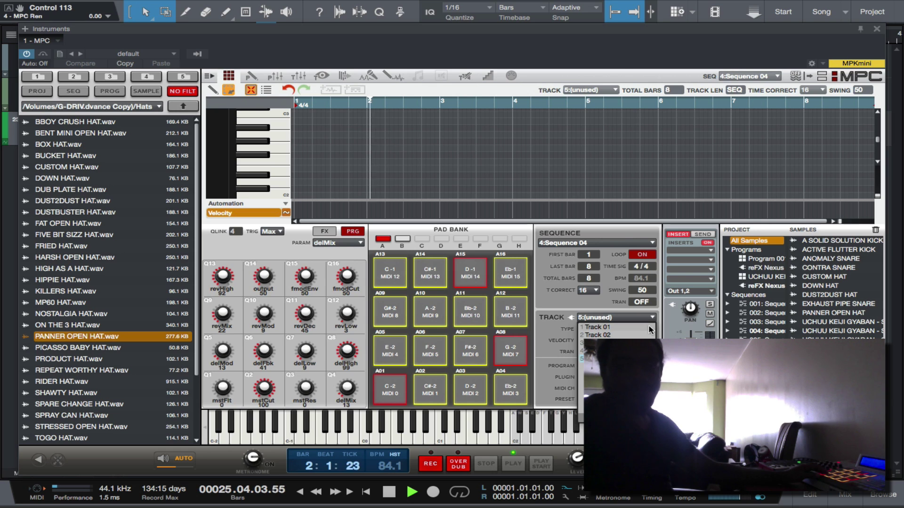
{"action": "left_click", "coordinate": [643, 243]}
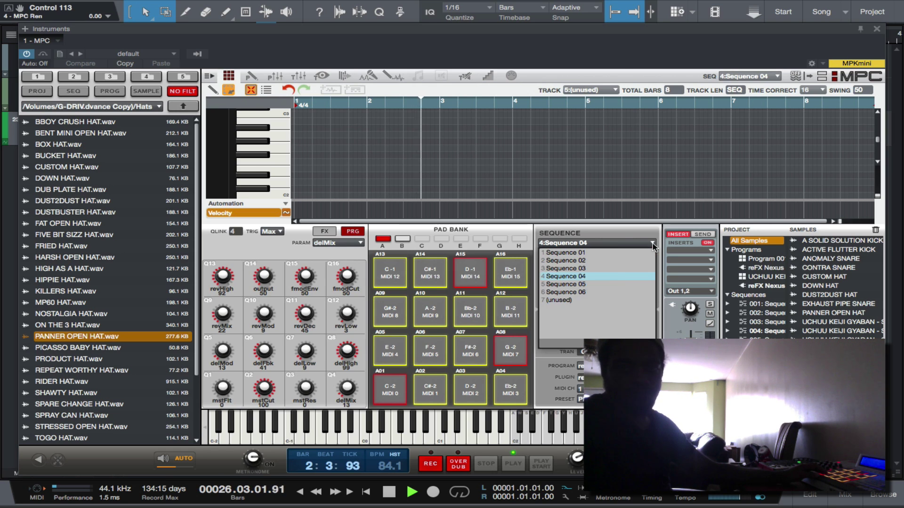
{"action": "left_click", "coordinate": [617, 284]}
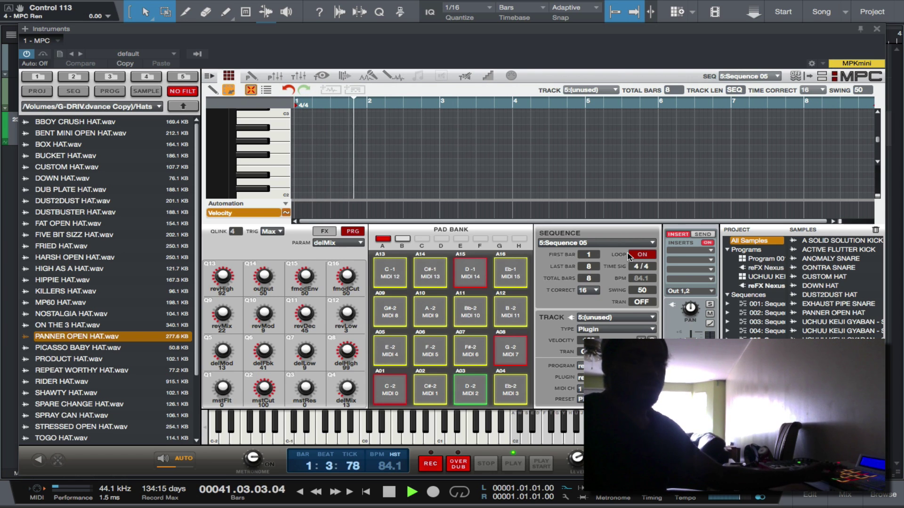
{"action": "left_click", "coordinate": [652, 242]}
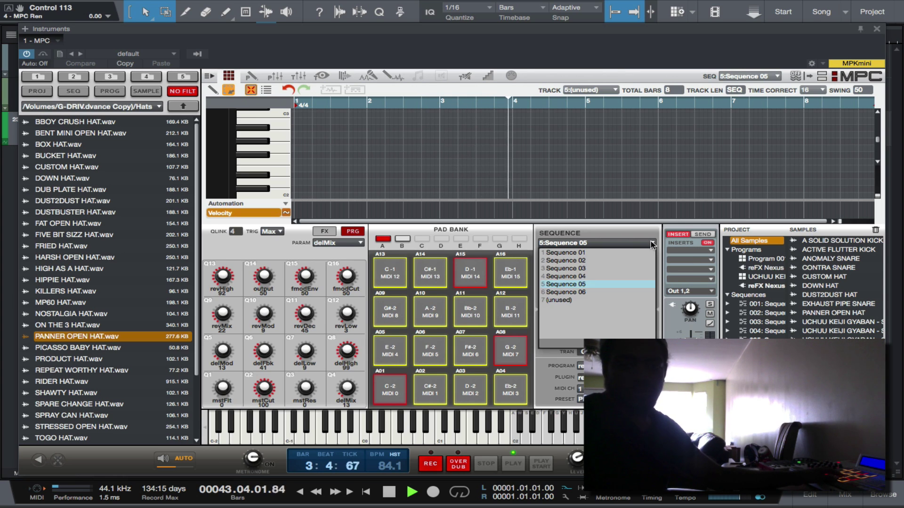
{"action": "left_click", "coordinate": [617, 289]}
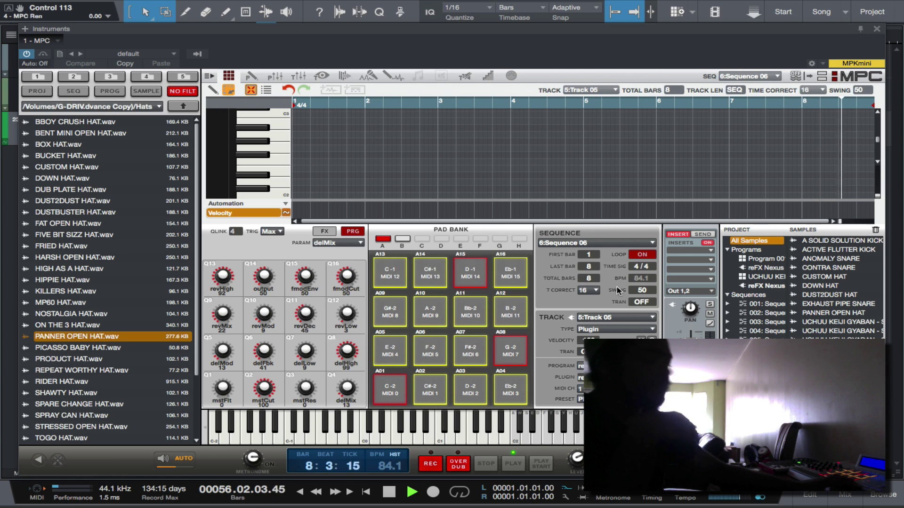
{"action": "key", "text": "space"}
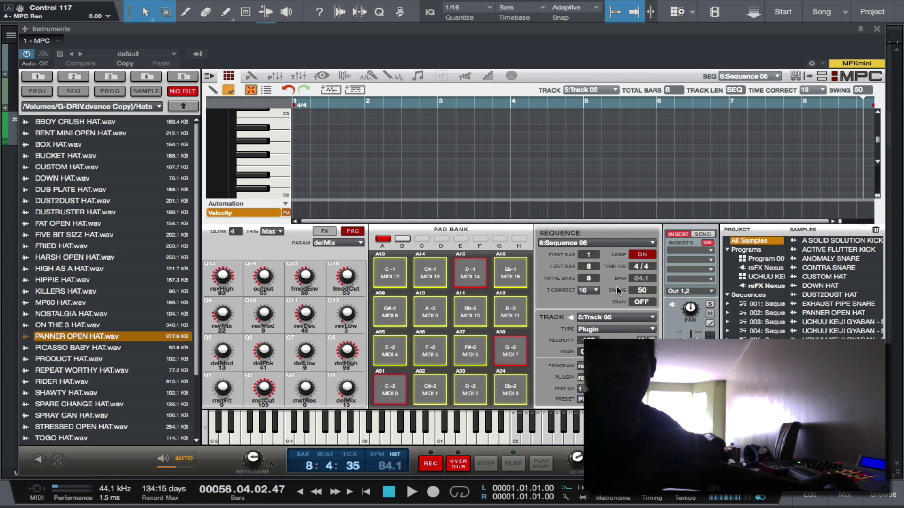